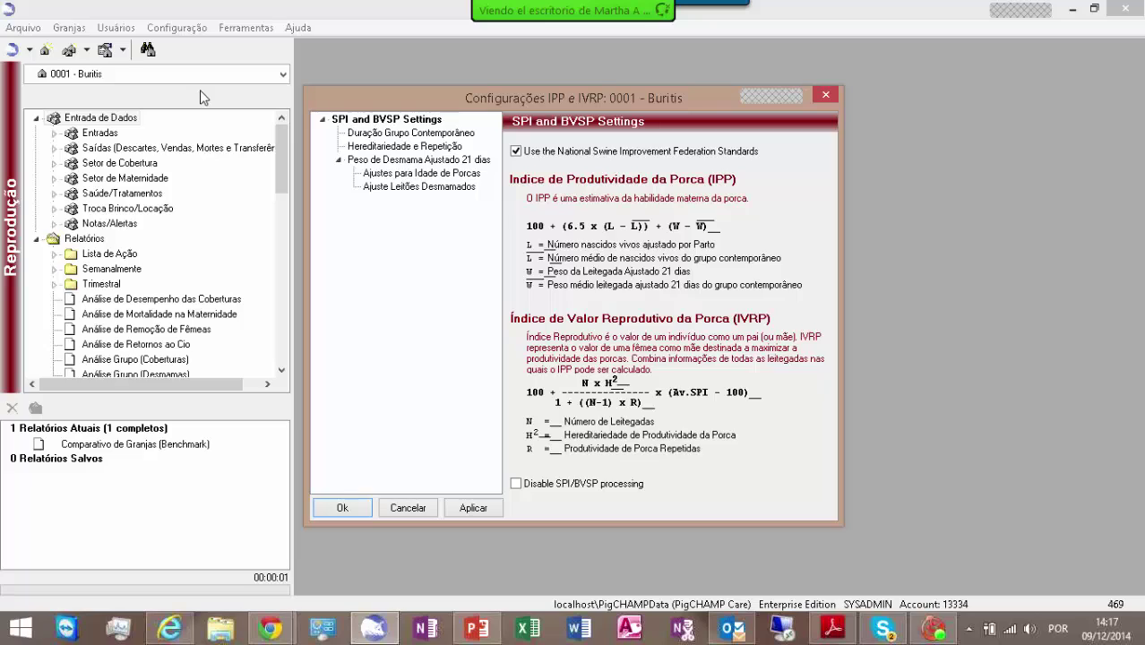
{"action": "key", "text": "Escape"}
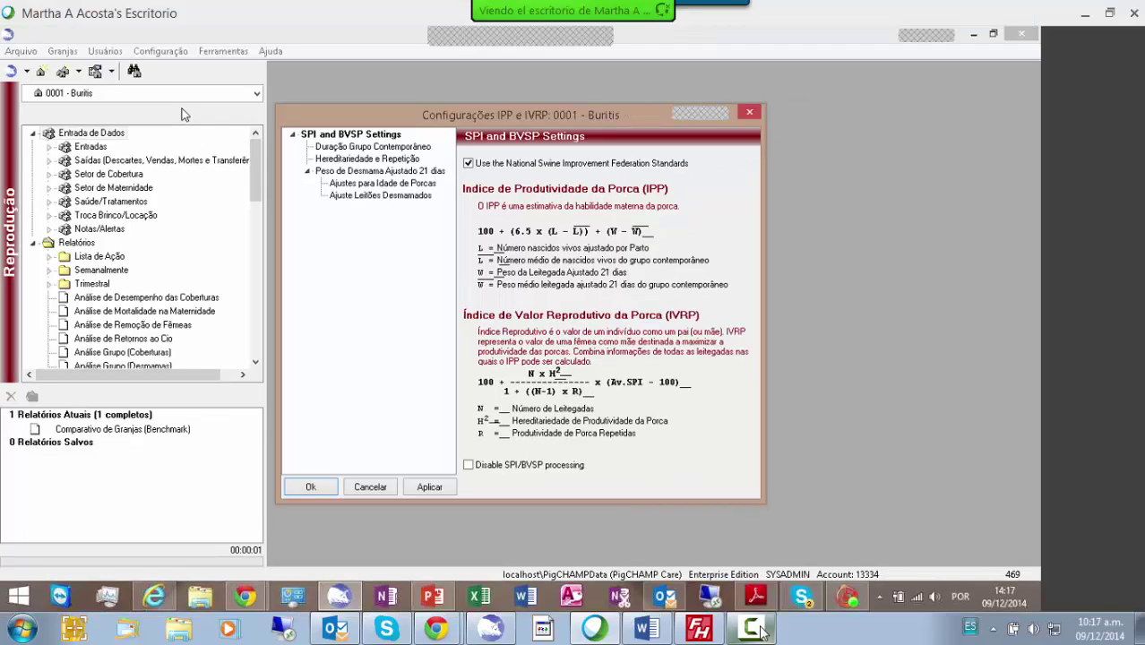
{"action": "left_click", "coordinate": [974, 534]}
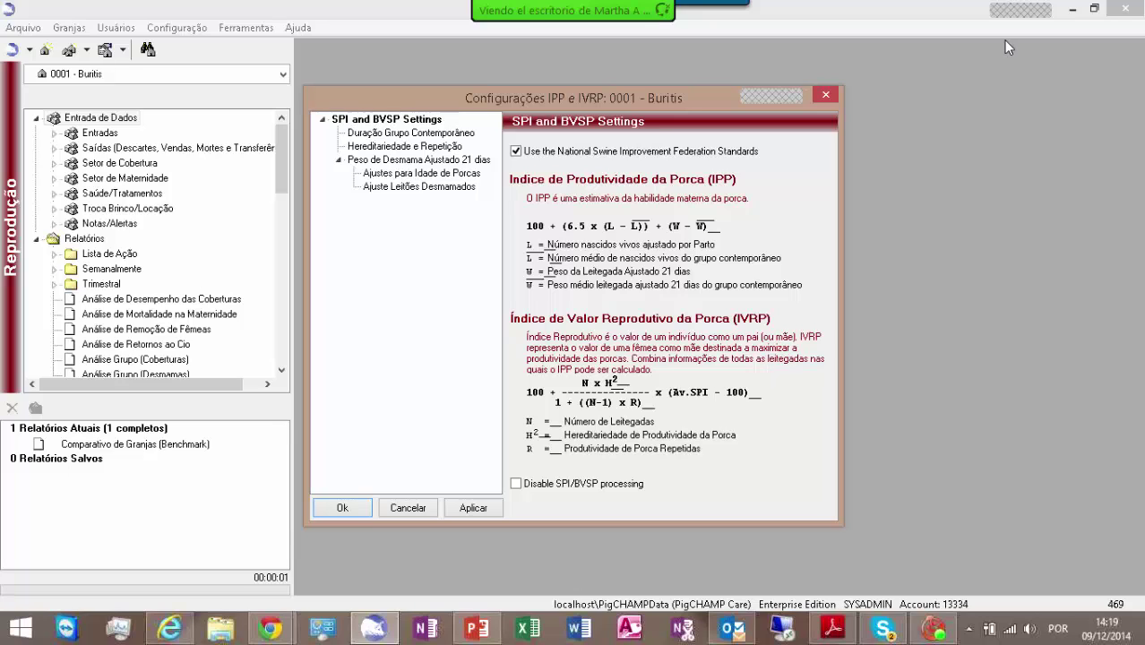
- Review the contemporary group duration, heritability and repeatability, sow age and weaned piglet adjustment settings, and close the IPP and IVRP configuration
{"action": "left_click", "coordinate": [415, 135]}
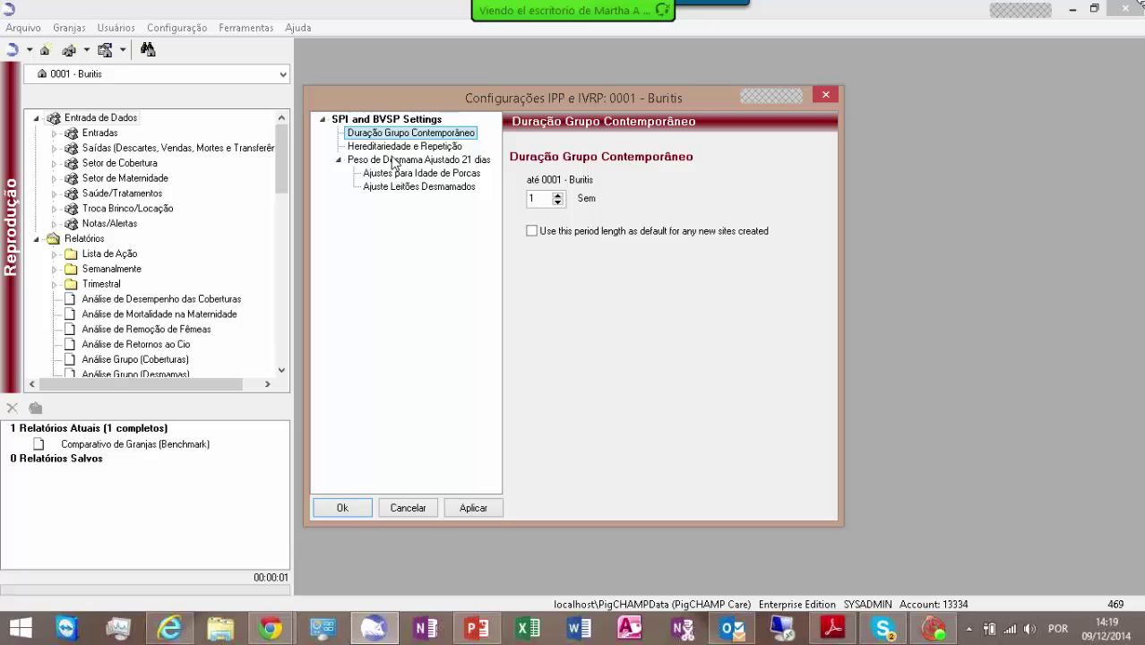
{"action": "left_click", "coordinate": [399, 148]}
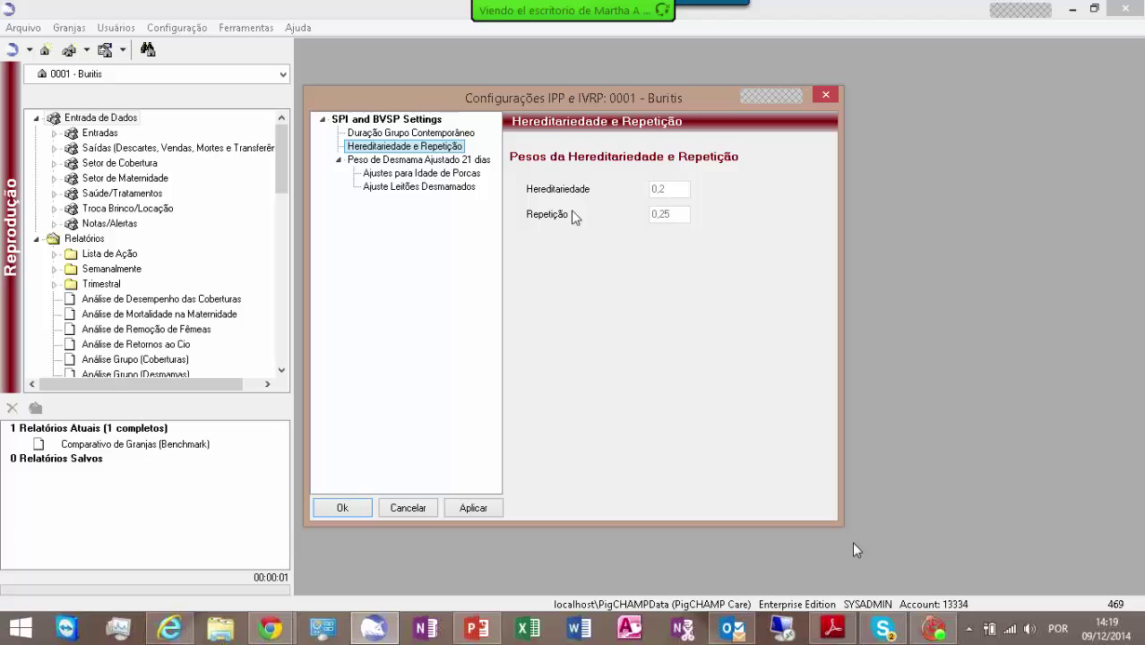
{"action": "left_click", "coordinate": [359, 161]}
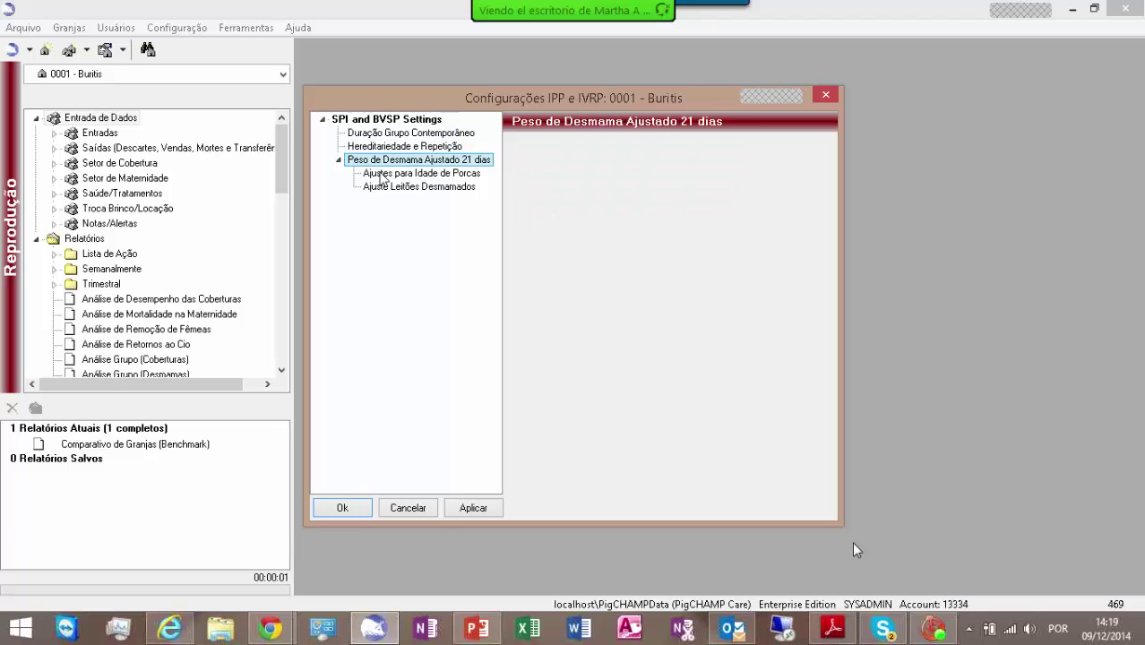
{"action": "left_click", "coordinate": [428, 179]}
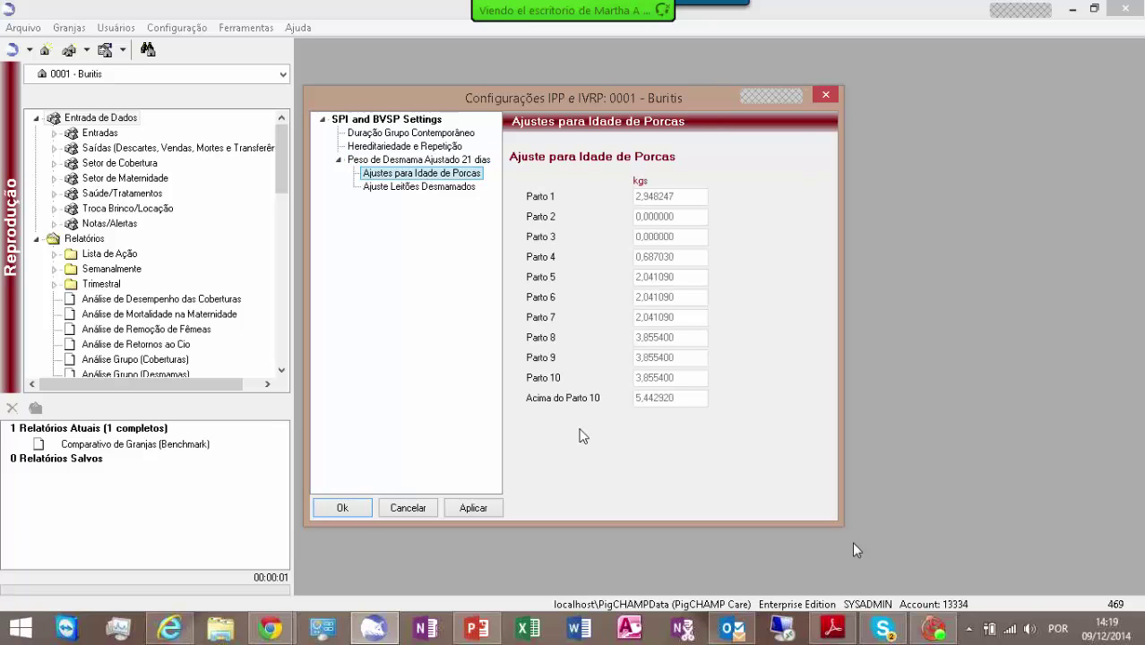
{"action": "left_click", "coordinate": [398, 188]}
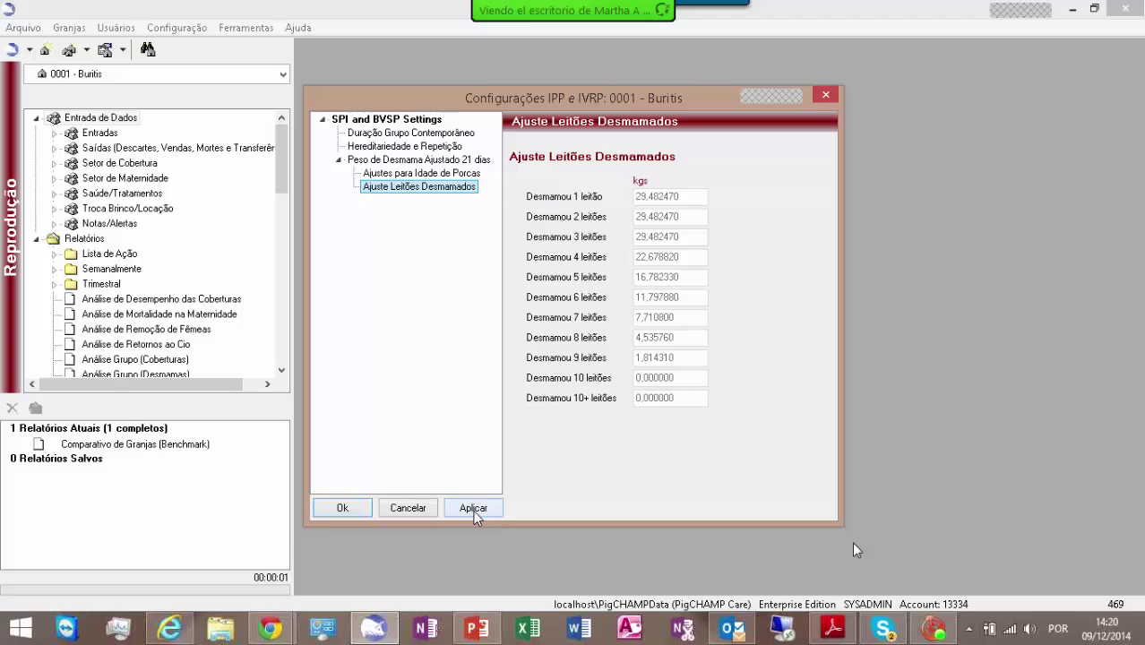
{"action": "left_click", "coordinate": [366, 512]}
- In the user preferences, enable synonyms for navigating between events and set the Compra de Sêmen synonym to CS
{"action": "left_click", "coordinate": [183, 27]}
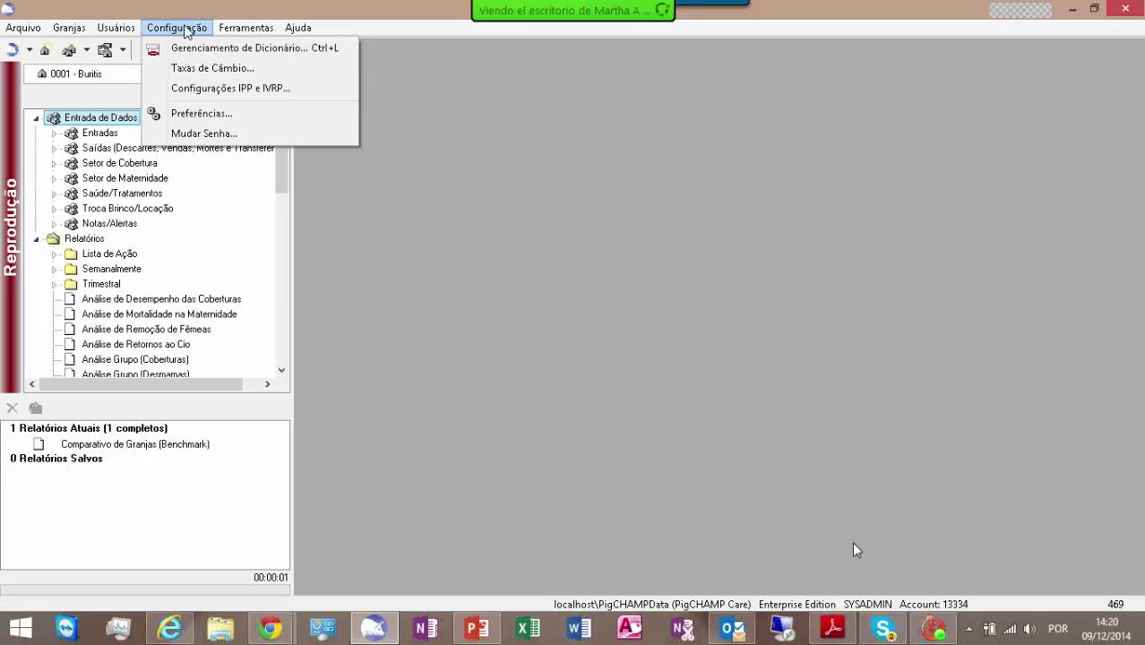
{"action": "left_click", "coordinate": [228, 116]}
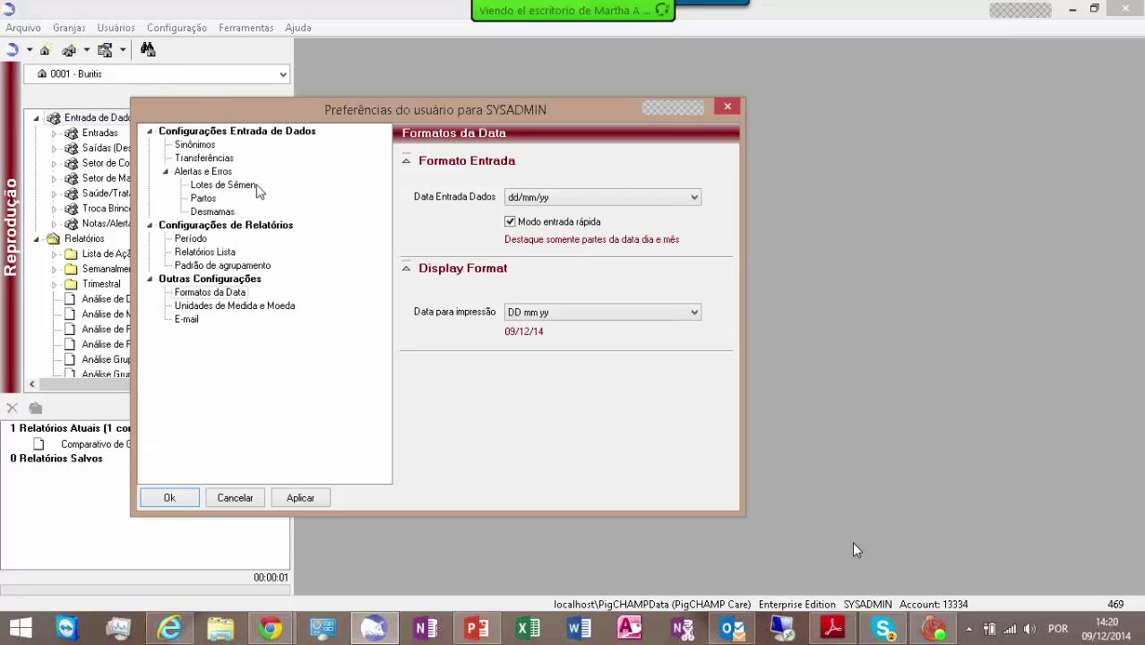
{"action": "left_click", "coordinate": [193, 149]}
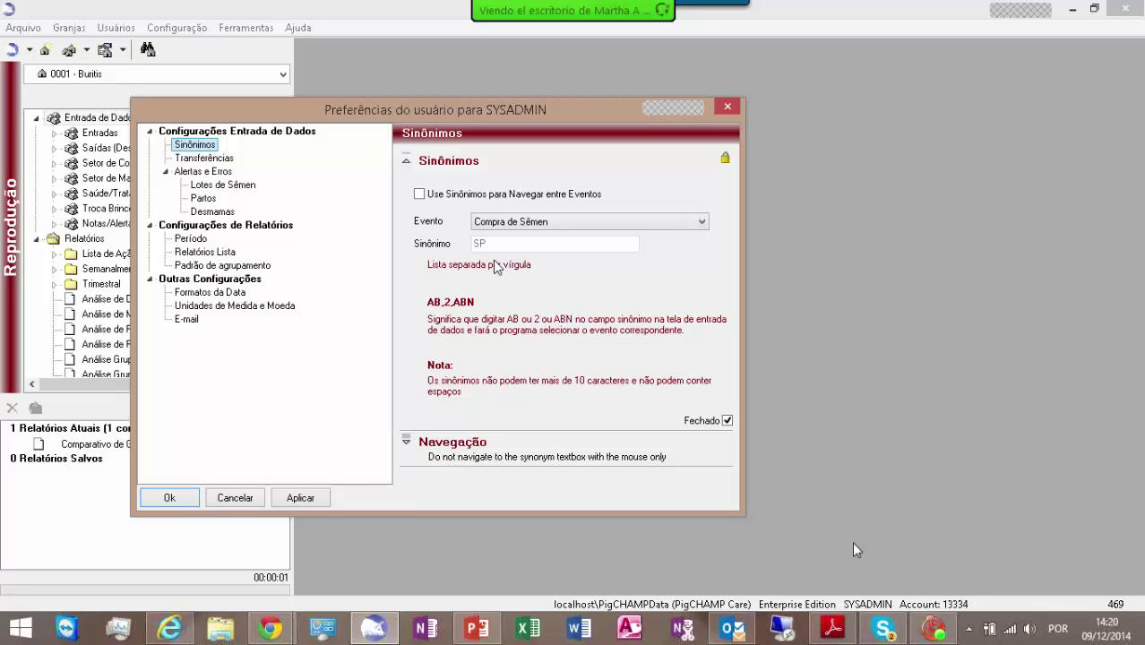
{"action": "left_click", "coordinate": [419, 194]}
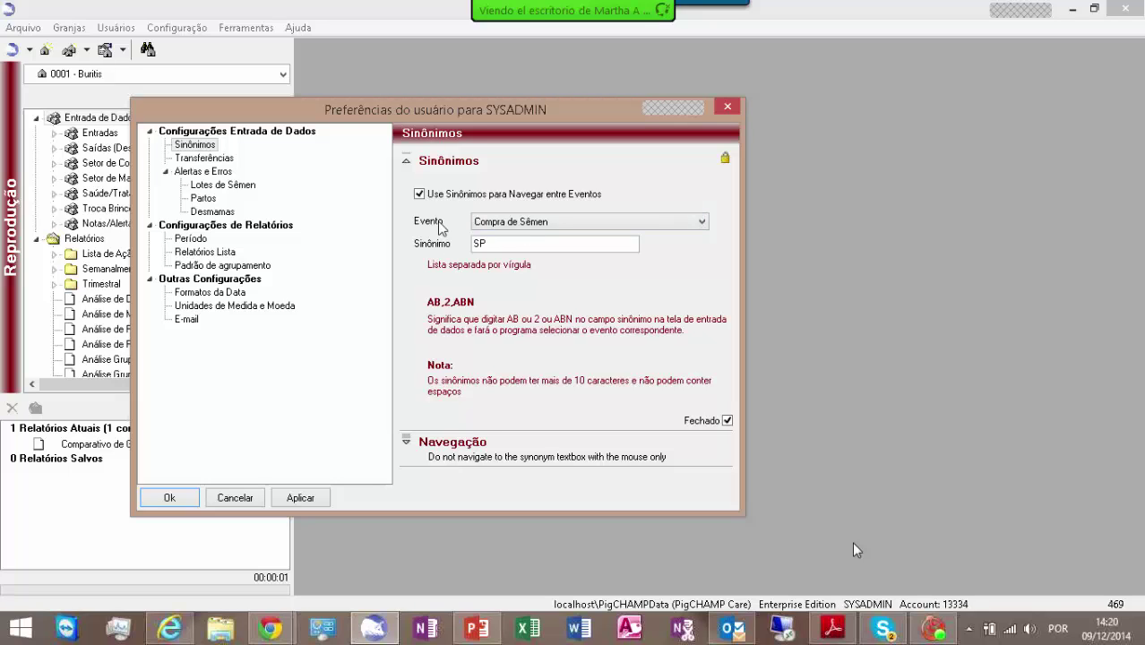
{"action": "left_click_drag", "start_coordinate": [511, 248], "coordinate": [366, 249]}
{"action": "type", "text": "CS"}
- Set the event synonyms to EM for Entrada de Macho and EL for Entrada de Leitoa
{"action": "left_click", "coordinate": [703, 223]}
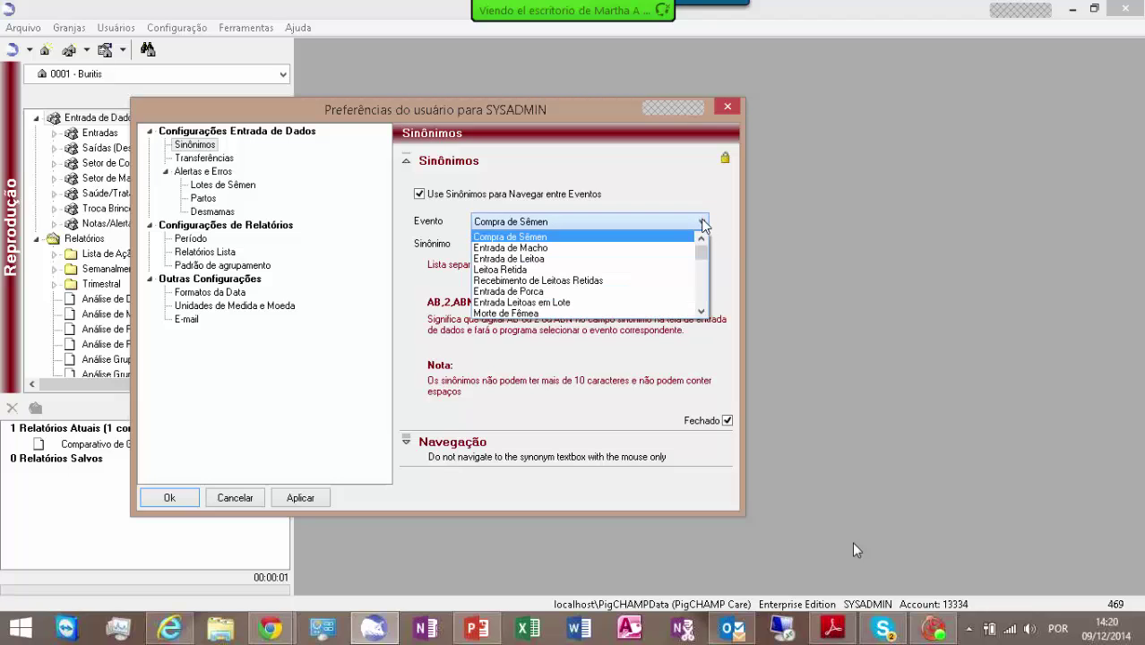
{"action": "left_click", "coordinate": [646, 248]}
{"action": "key", "text": "Tab"}
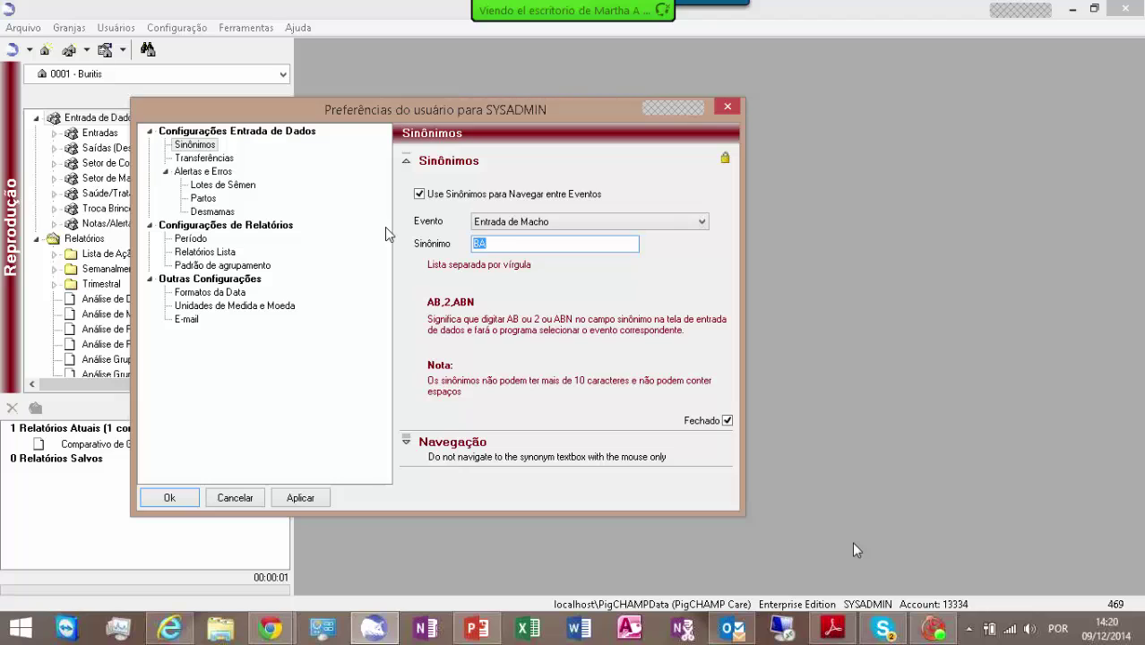
{"action": "type", "text": "EM"}
{"action": "left_click", "coordinate": [698, 222]}
{"action": "left_click", "coordinate": [648, 248]}
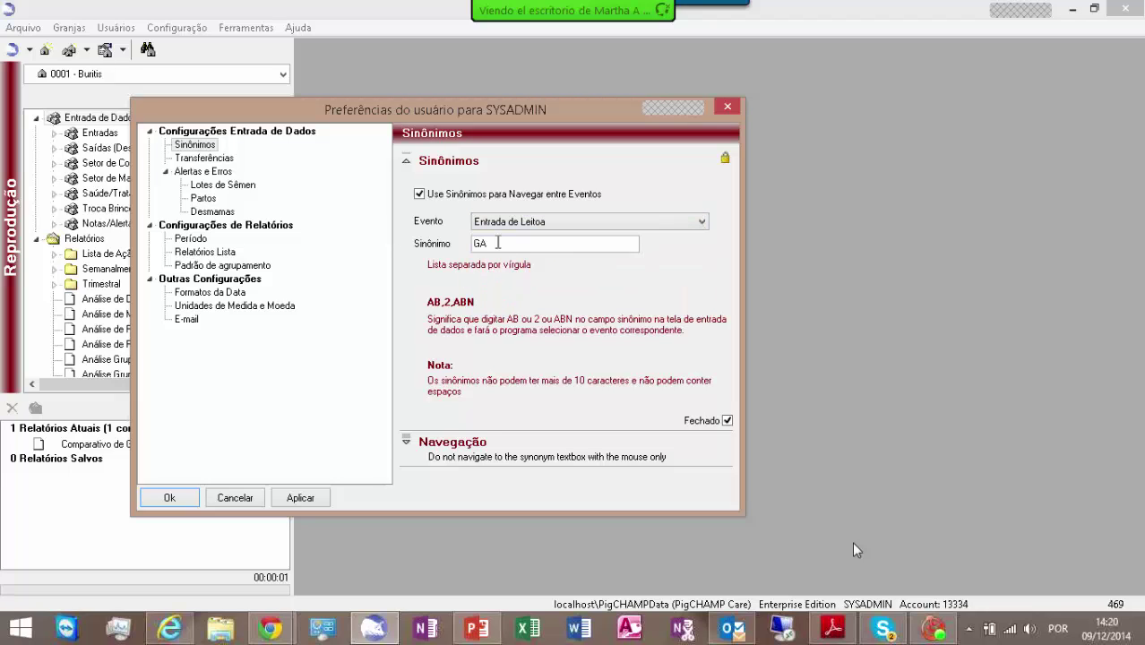
{"action": "key", "text": "Tab"}
{"action": "type", "text": "EL"}
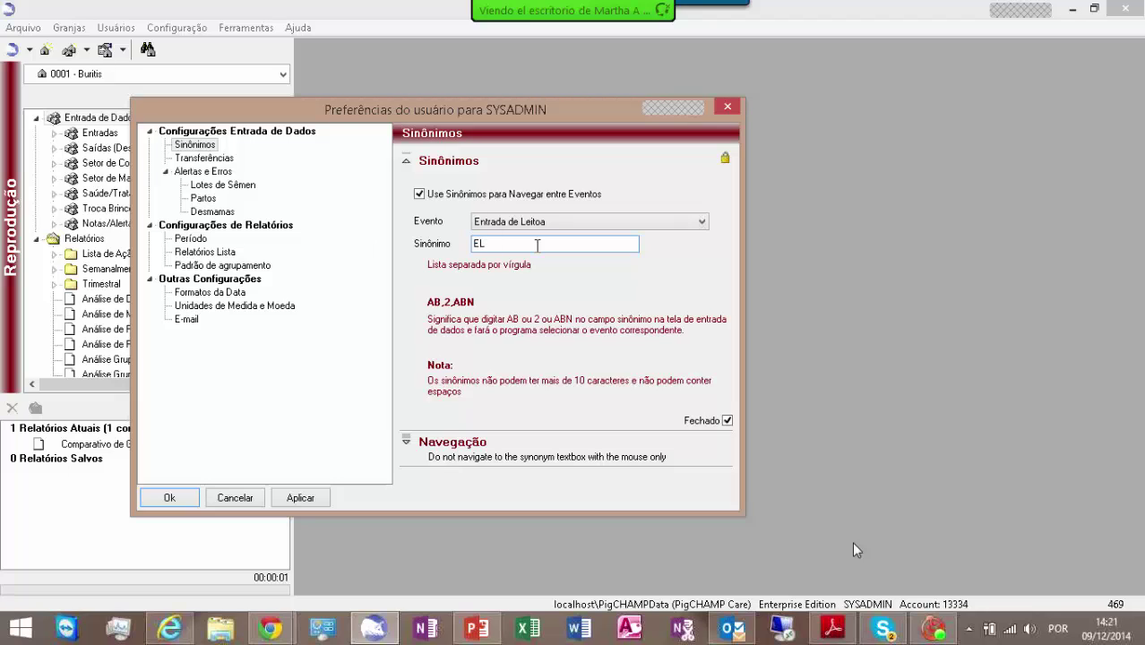
- Set the event synonyms to LR for Leitoa Retida and RLR for Recebimento de Leitoas Retidas
{"action": "left_click", "coordinate": [707, 223]}
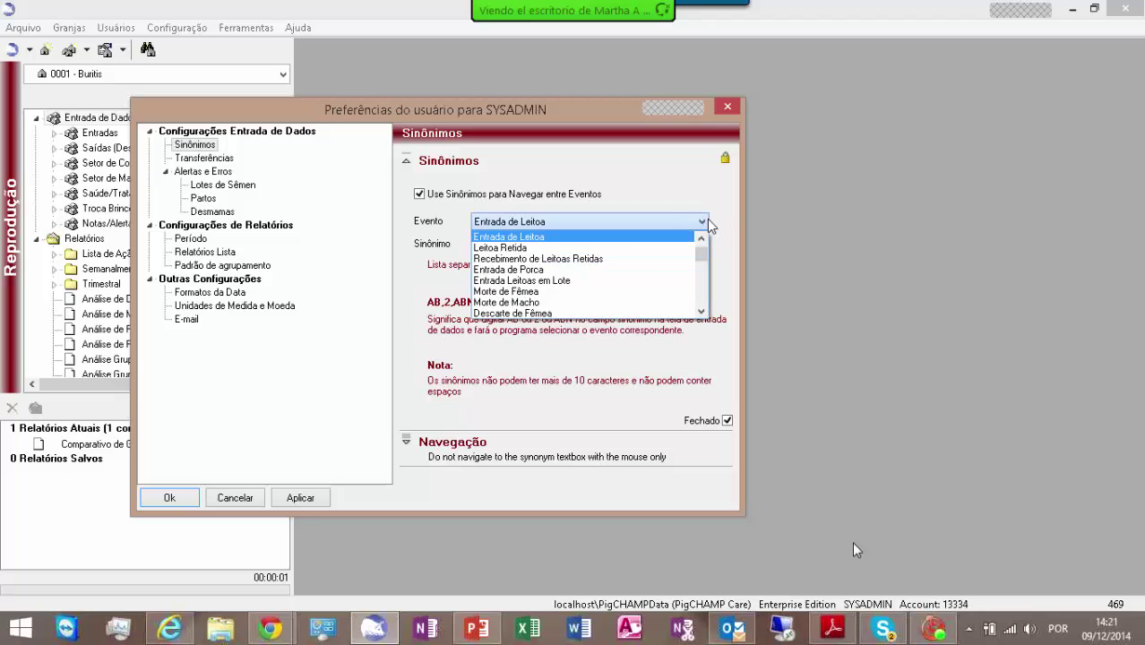
{"action": "left_click", "coordinate": [661, 247]}
{"action": "key", "text": "Tab"}
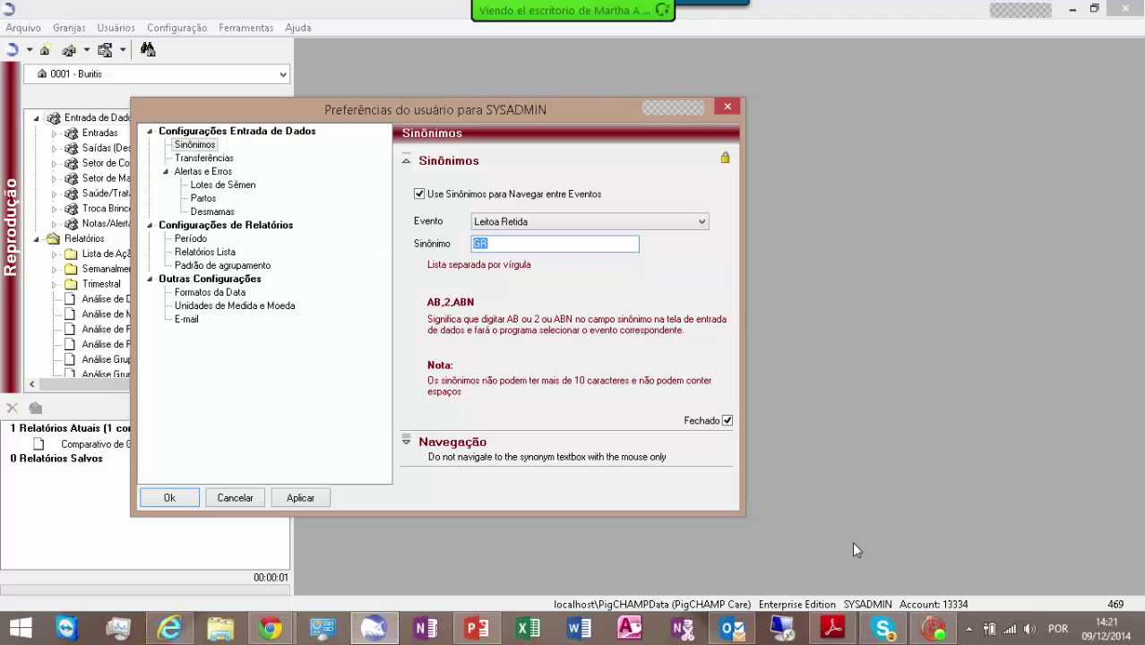
{"action": "type", "text": "LR"}
{"action": "left_click", "coordinate": [704, 223]}
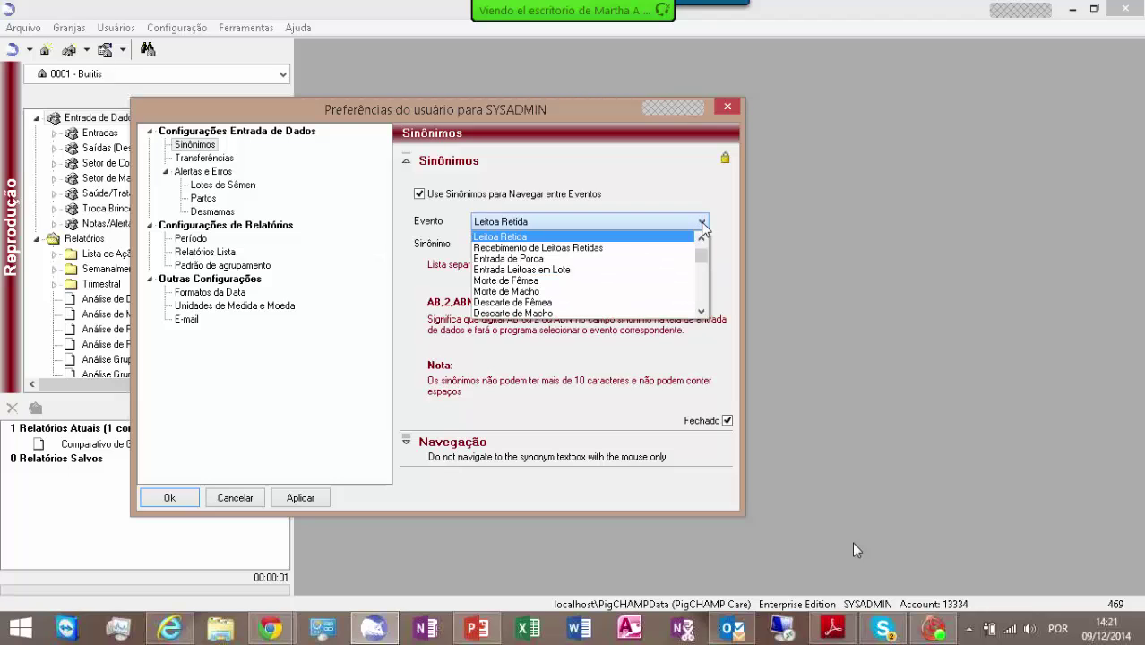
{"action": "left_click", "coordinate": [652, 249]}
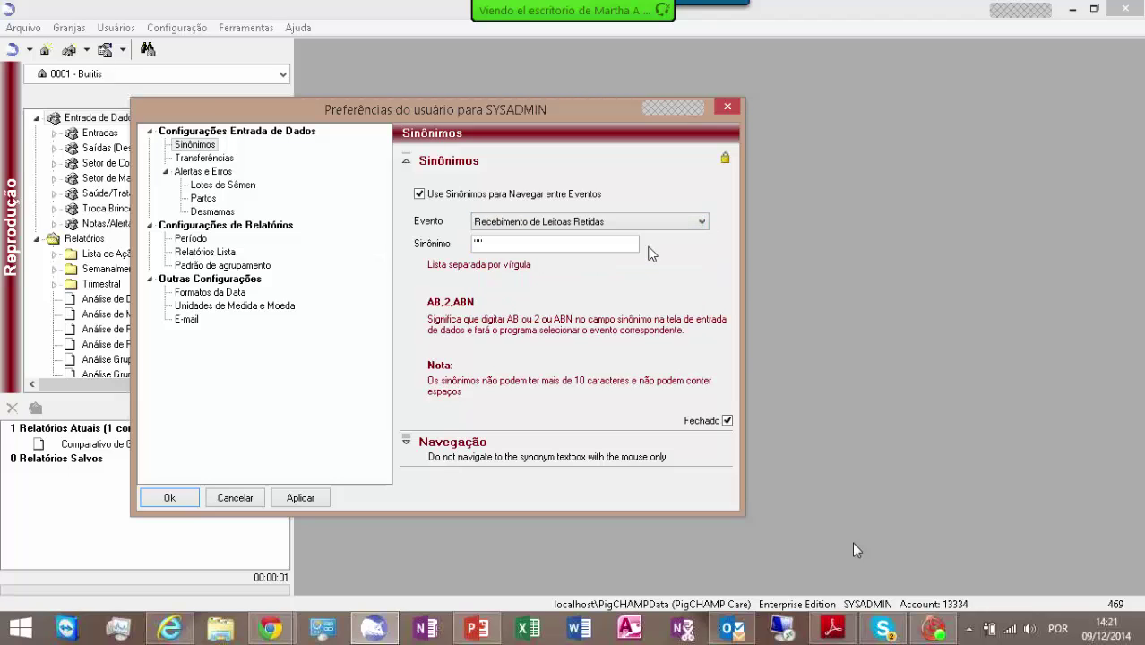
{"action": "left_click_drag", "start_coordinate": [528, 244], "coordinate": [436, 257]}
{"action": "type", "text": "RLR"}
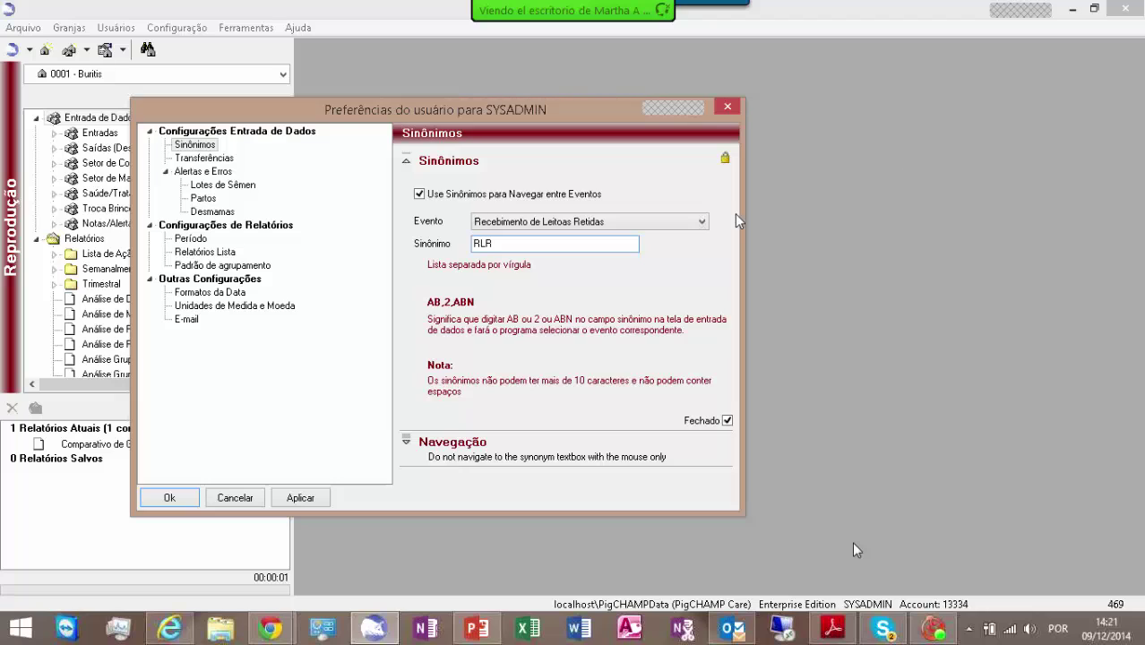
- Set the event synonyms to EP for Entrada de Porca and ELL for Entrada Leitoas em Lote
{"action": "left_click", "coordinate": [701, 221]}
{"action": "left_click", "coordinate": [652, 249]}
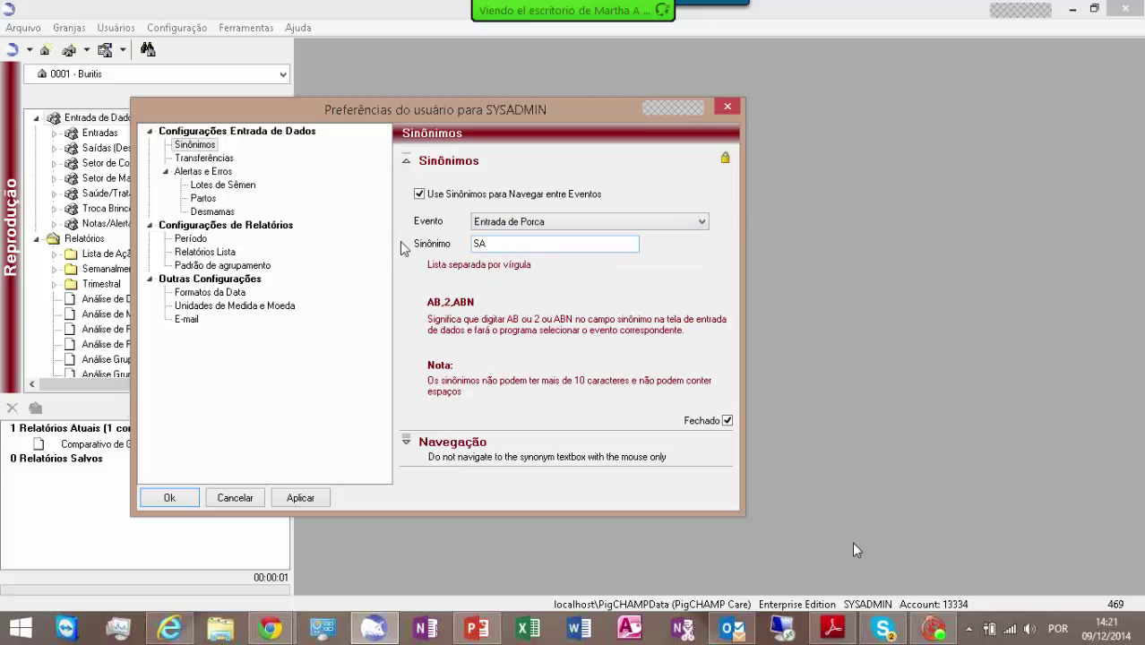
{"action": "left_click_drag", "start_coordinate": [491, 243], "coordinate": [406, 228]}
{"action": "type", "text": "EP"}
{"action": "left_click", "coordinate": [701, 221]}
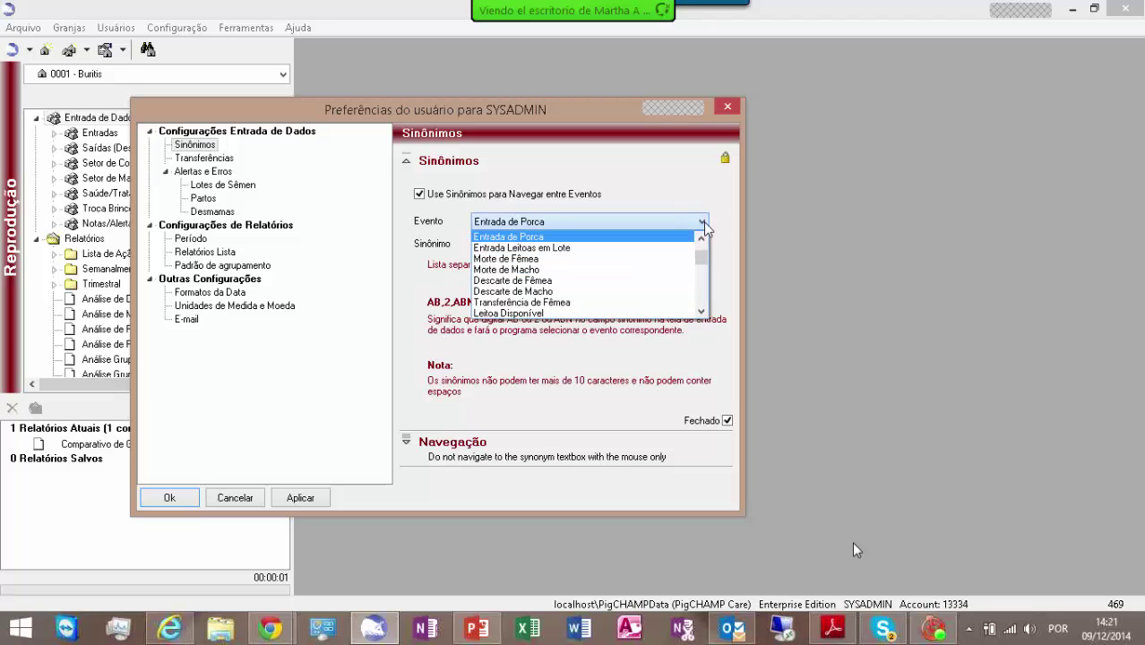
{"action": "left_click", "coordinate": [652, 257]}
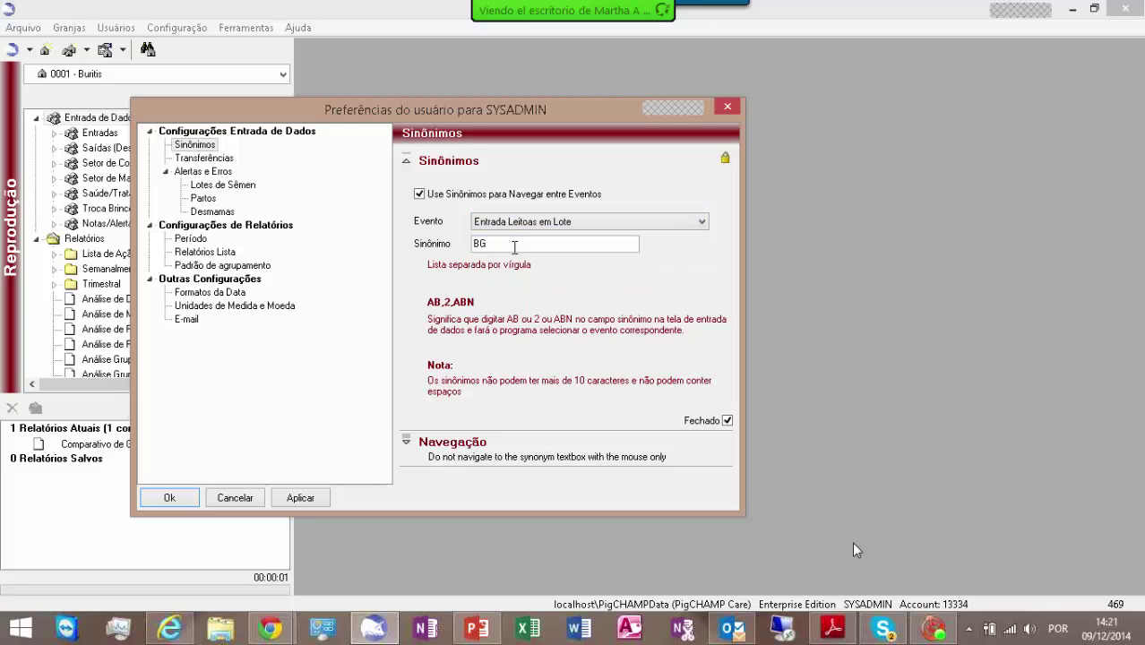
{"action": "left_click_drag", "start_coordinate": [513, 248], "coordinate": [285, 244]}
{"action": "type", "text": "ELL"}
- Set the event synonyms to MF for Morte de Fêmea and MM for Morte de Macho
{"action": "left_click", "coordinate": [701, 226]}
{"action": "left_click", "coordinate": [630, 246]}
{"action": "left_click_drag", "start_coordinate": [532, 247], "coordinate": [420, 248]}
{"action": "type", "text": "MF"}
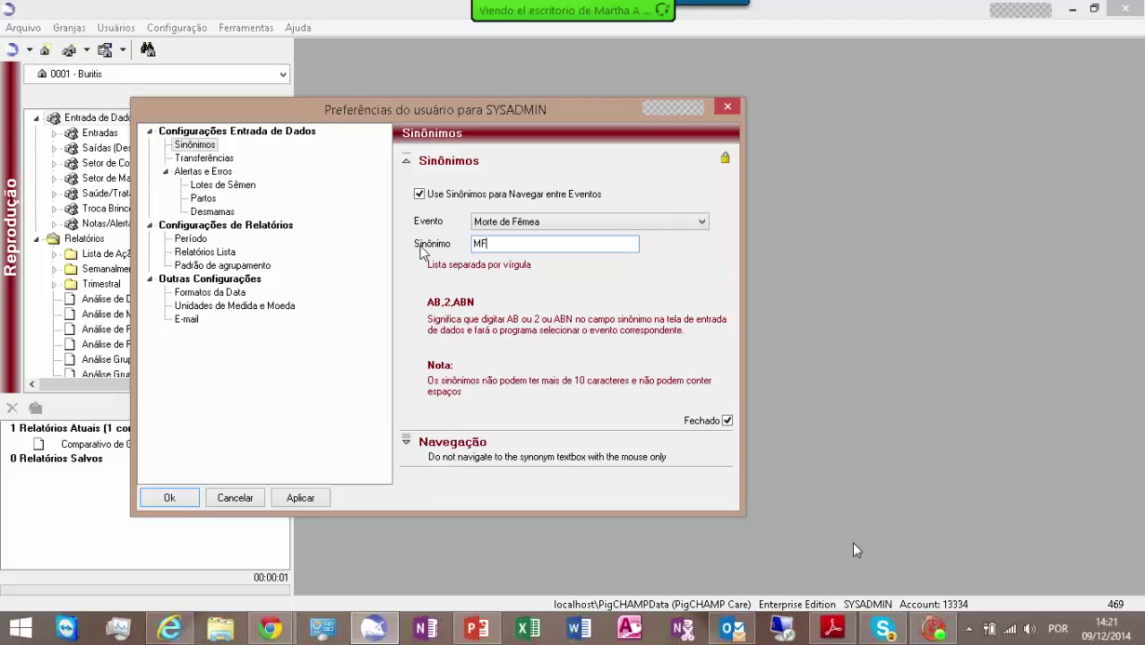
{"action": "left_click", "coordinate": [691, 225]}
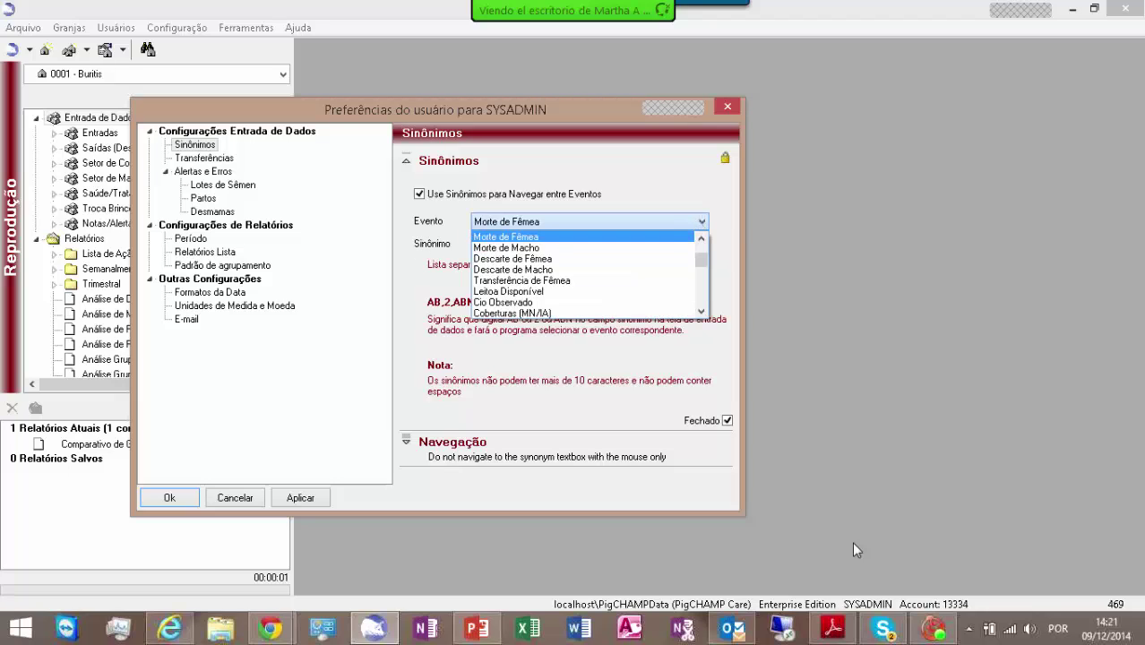
{"action": "left_click", "coordinate": [632, 247]}
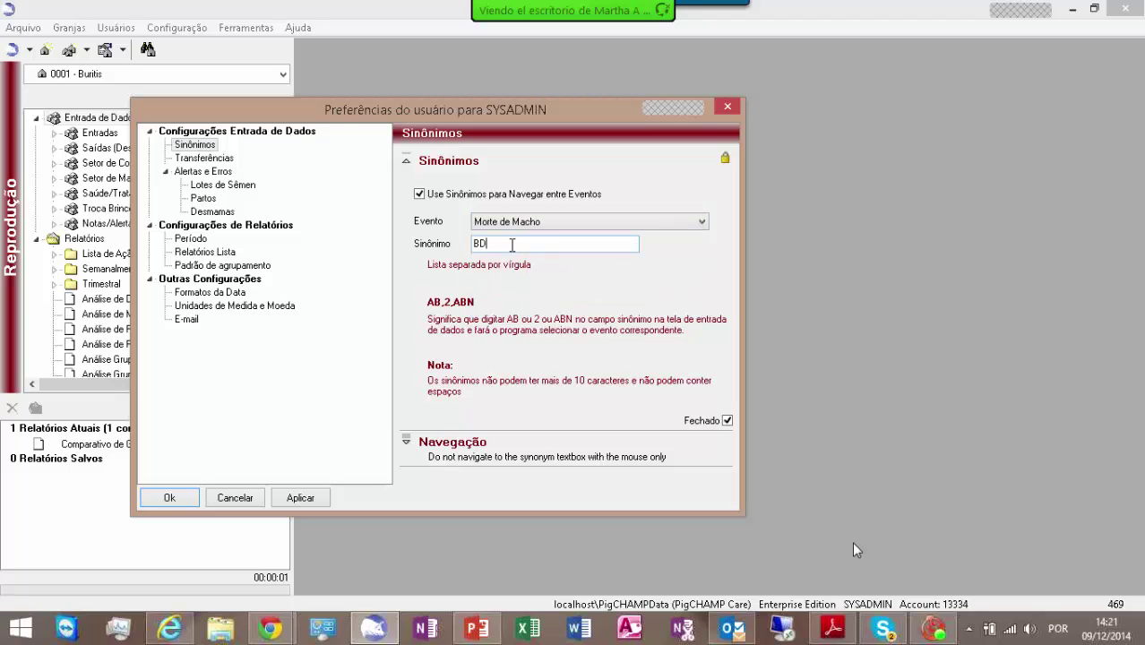
{"action": "left_click_drag", "start_coordinate": [511, 245], "coordinate": [428, 231]}
{"action": "type", "text": "MM"}
- Try DF as the synonym for Descarte de Fêmea, replace it with RF and save the preferences
{"action": "left_click", "coordinate": [701, 223]}
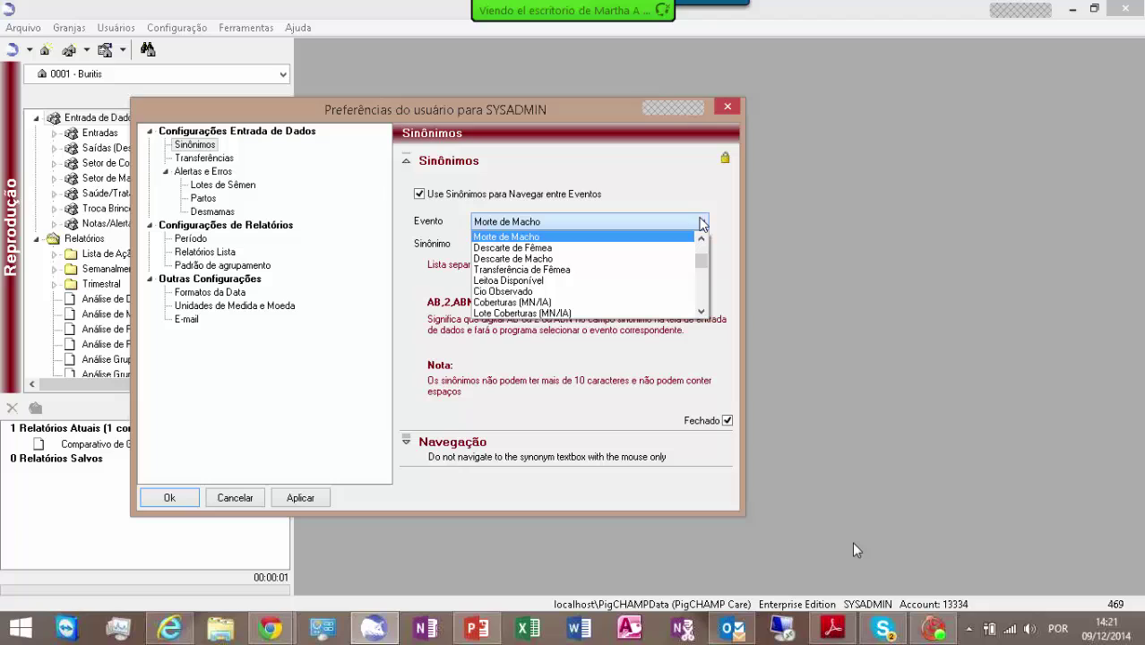
{"action": "left_click", "coordinate": [574, 248]}
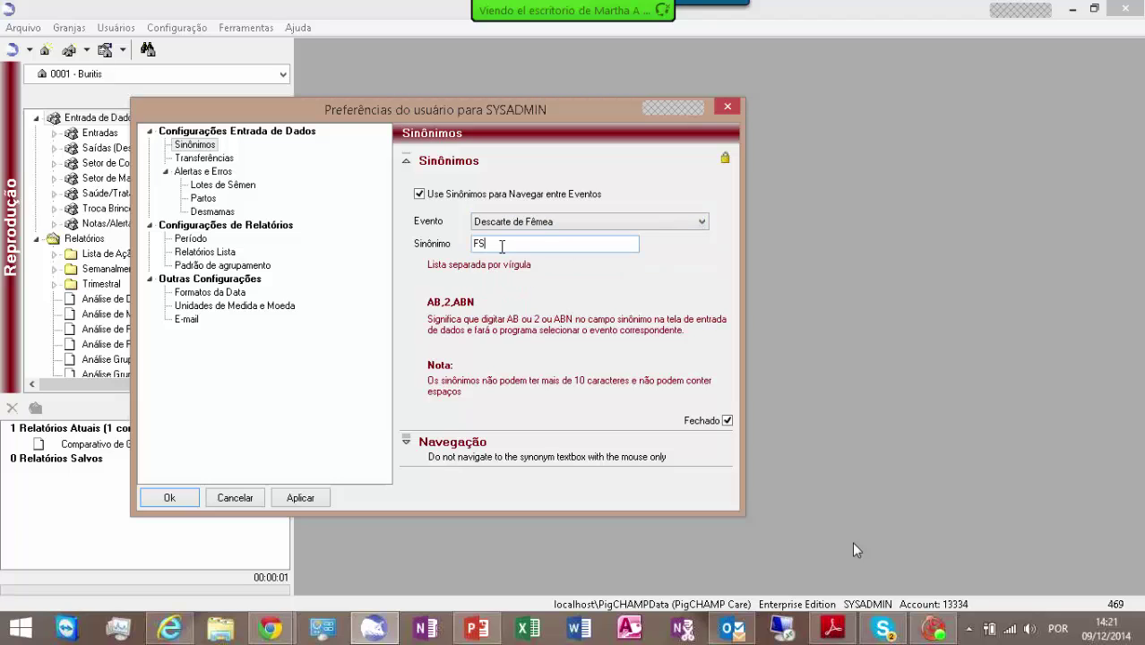
{"action": "left_click_drag", "start_coordinate": [502, 246], "coordinate": [457, 245]}
{"action": "type", "text": "DF"}
{"action": "left_click", "coordinate": [702, 224]}
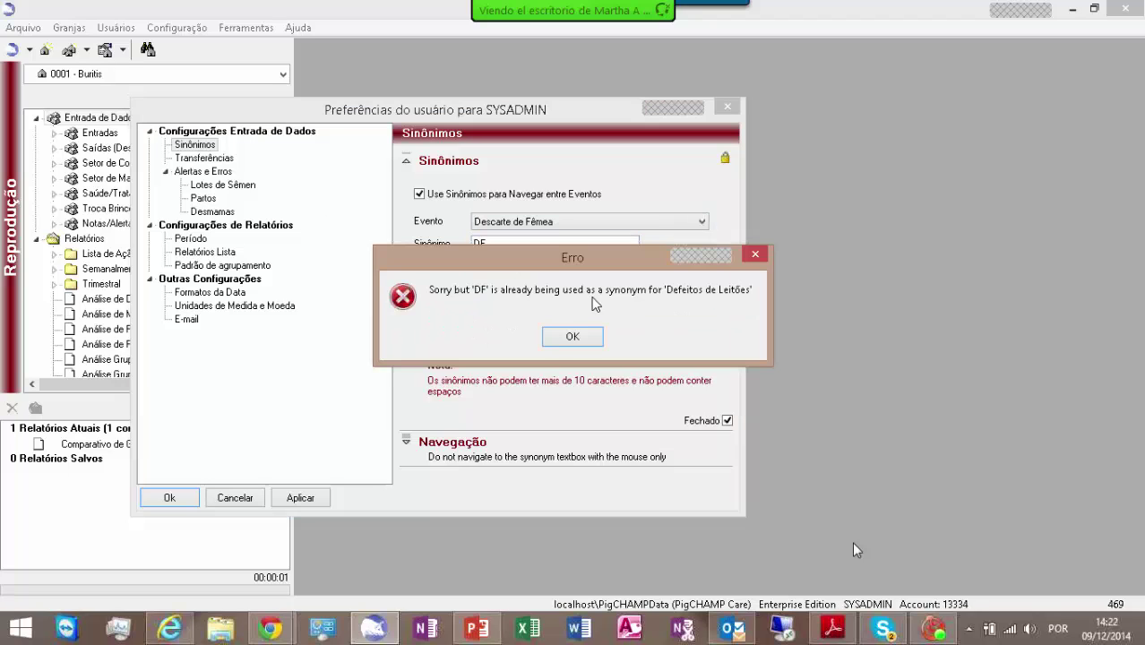
{"action": "left_click", "coordinate": [572, 336]}
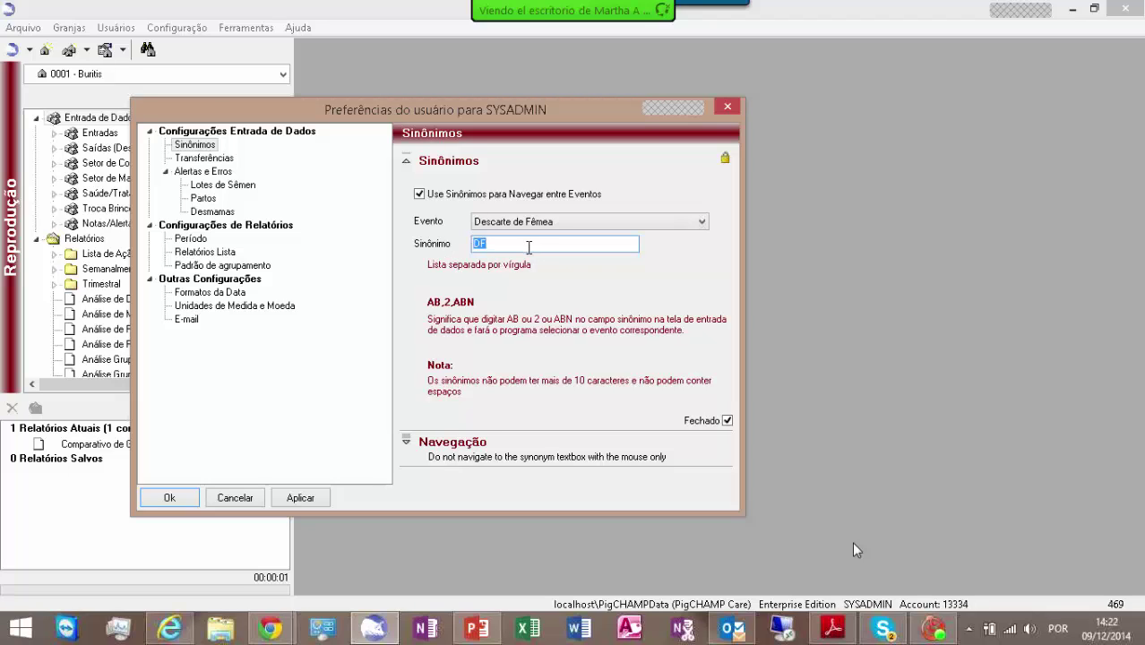
{"action": "type", "text": "RF"}
{"action": "left_click", "coordinate": [170, 497]}
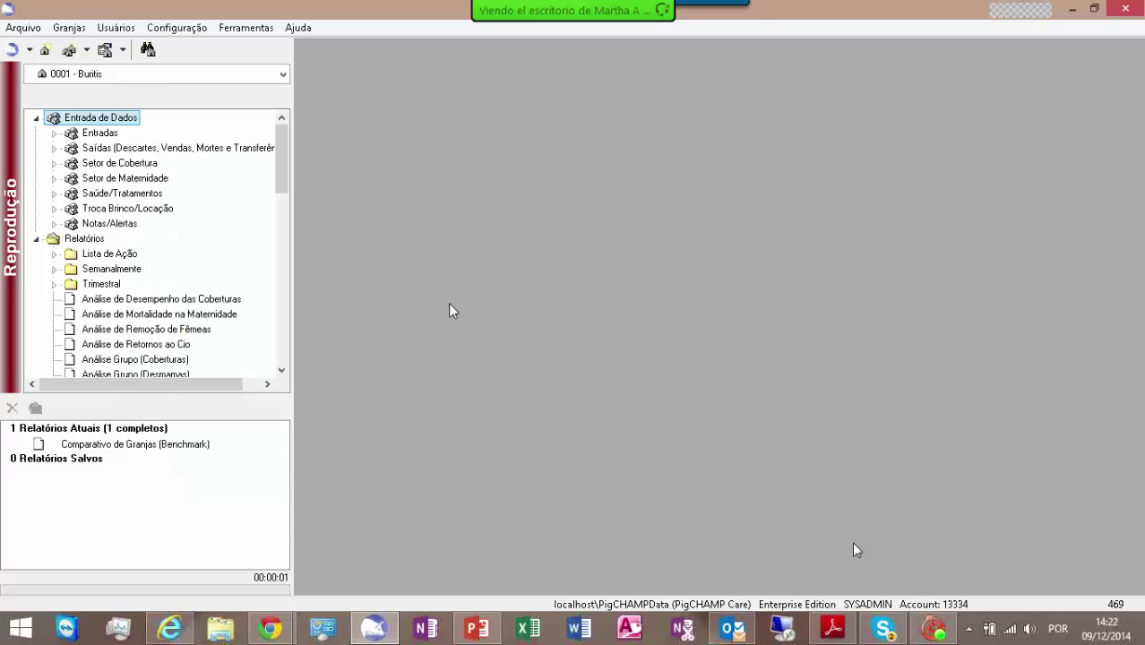
- Reopen the user preferences and review the Transferências and Sinônimos data entry settings
{"action": "left_click", "coordinate": [192, 32]}
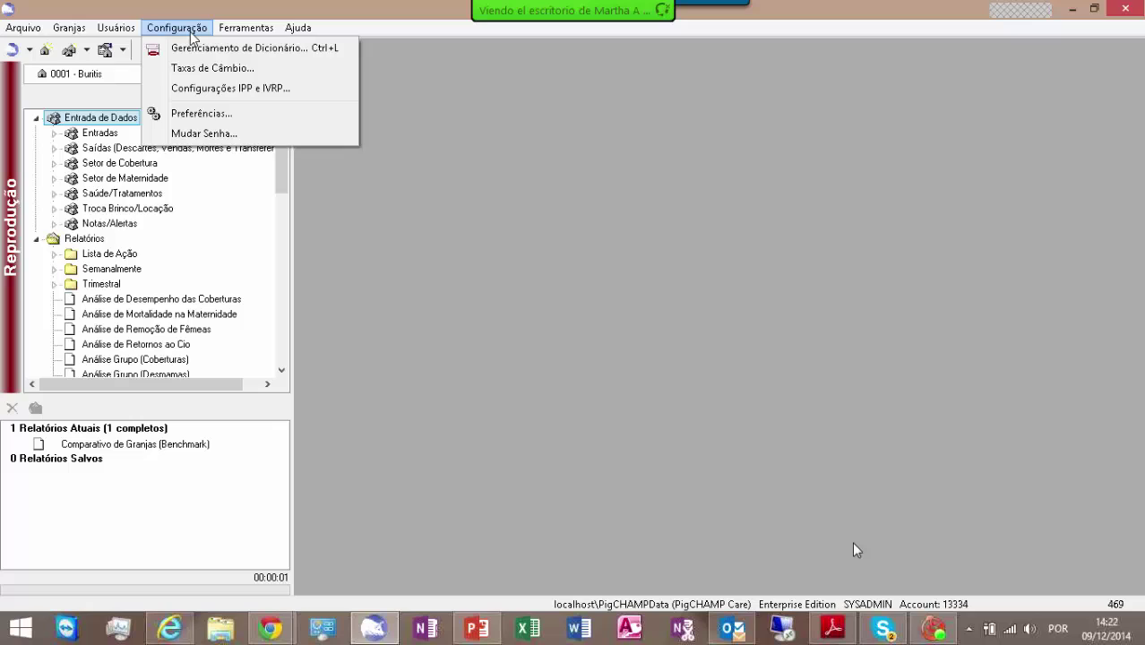
{"action": "left_click", "coordinate": [225, 118]}
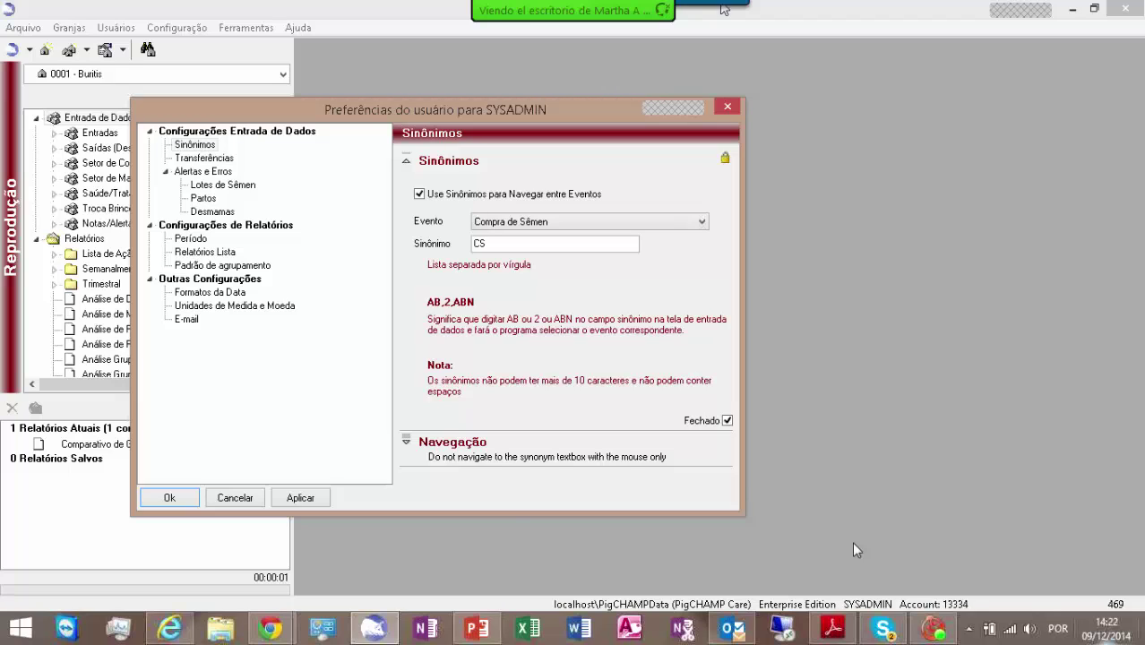
{"action": "left_click", "coordinate": [206, 159]}
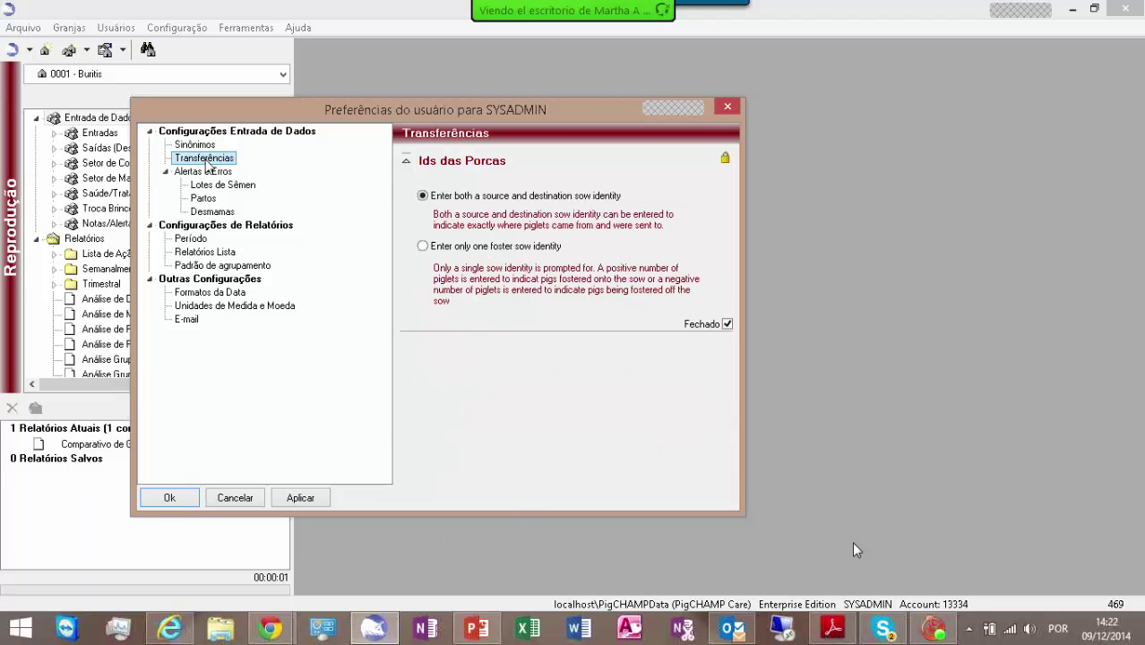
{"action": "left_click", "coordinate": [190, 145]}
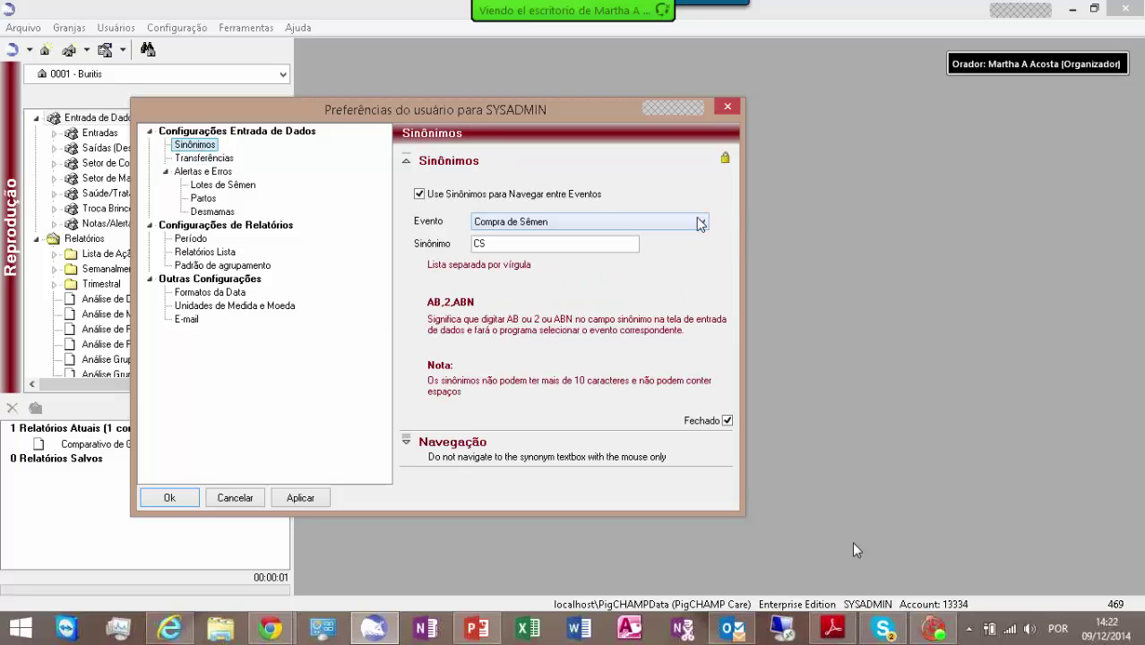
- Browse the list of events that accept synonyms, from Compra de Sêmen through Fêmea para Descarte
{"action": "left_click", "coordinate": [704, 224]}
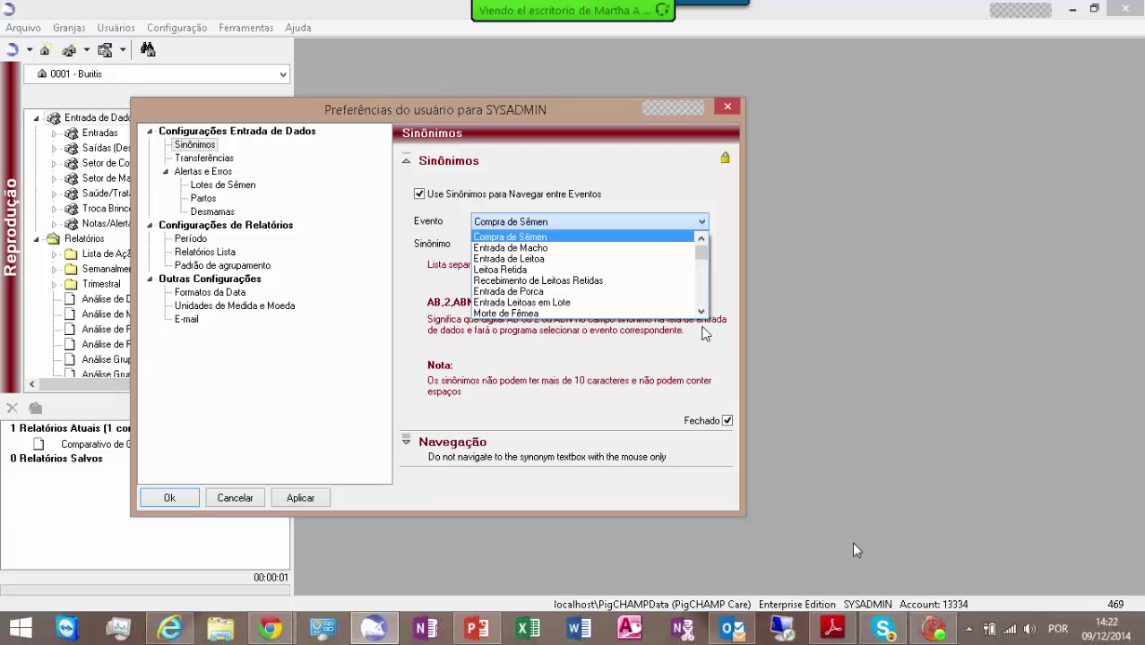
{"action": "left_click", "coordinate": [701, 312]}
{"action": "left_click", "coordinate": [701, 311]}
{"action": "left_click", "coordinate": [701, 312]}
{"action": "left_click", "coordinate": [701, 312]}
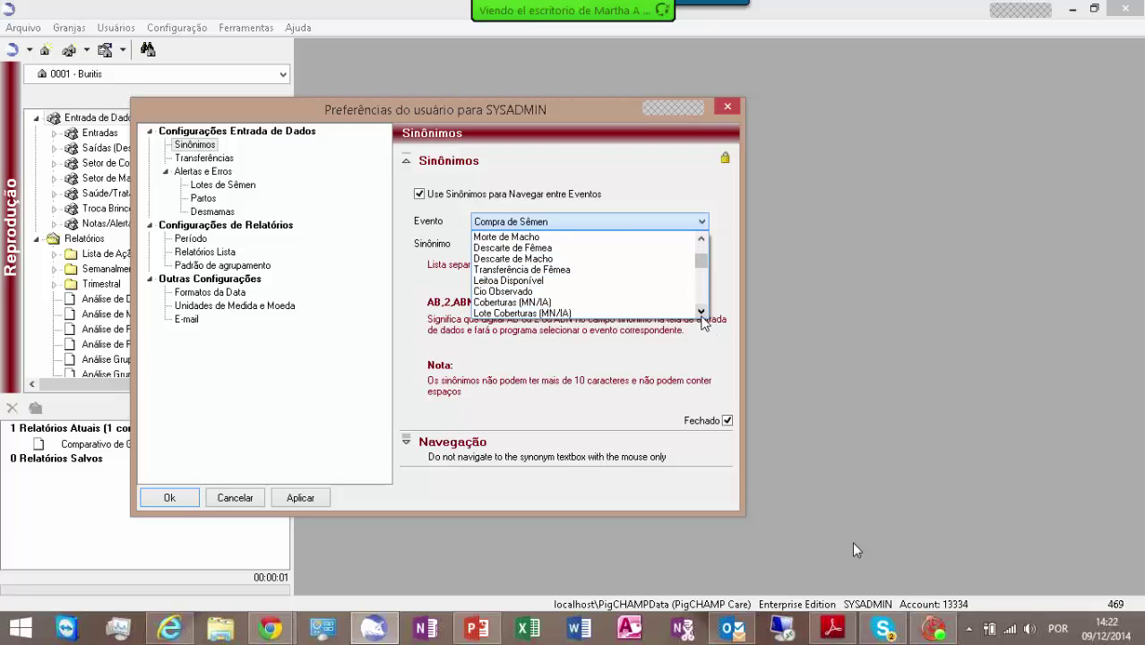
{"action": "left_click", "coordinate": [702, 314]}
{"action": "left_click", "coordinate": [702, 314]}
{"action": "left_click", "coordinate": [702, 314]}
{"action": "left_click", "coordinate": [702, 314]}
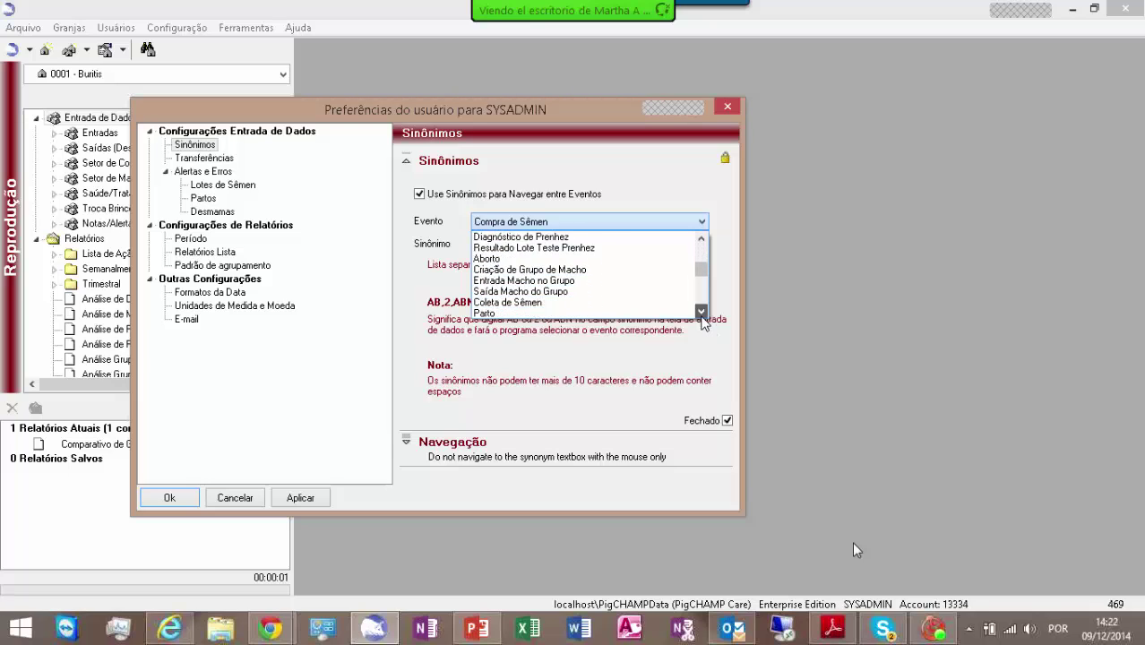
{"action": "left_click", "coordinate": [702, 314]}
{"action": "left_click", "coordinate": [702, 314]}
{"action": "left_click", "coordinate": [702, 314]}
{"action": "left_click", "coordinate": [701, 313]}
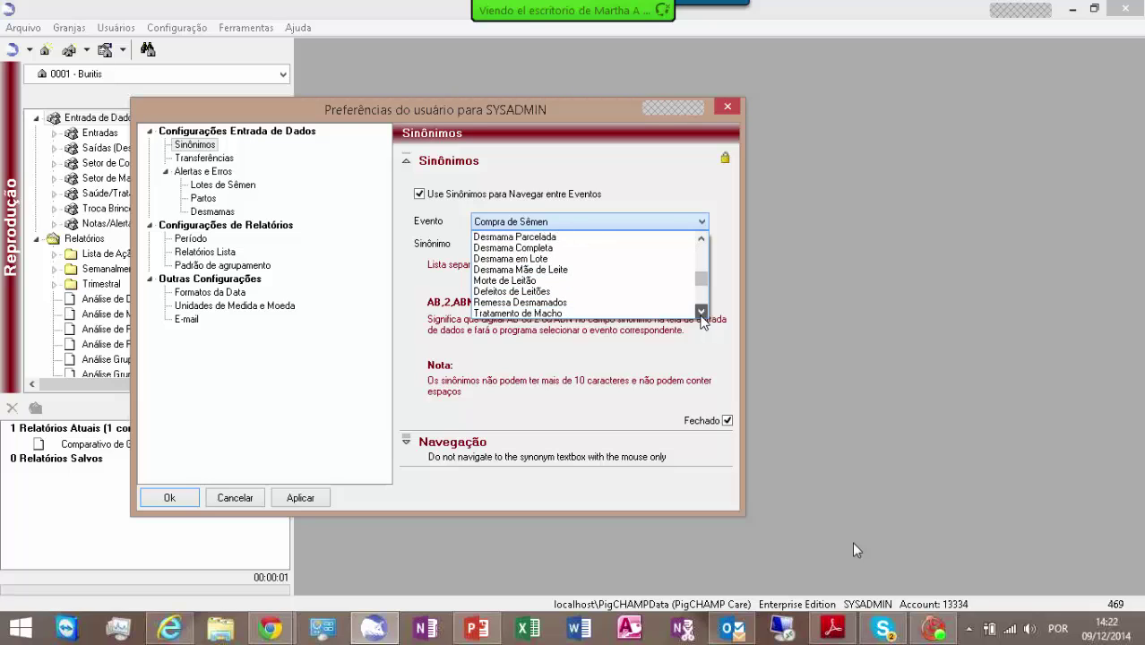
{"action": "left_click", "coordinate": [702, 312]}
{"action": "left_click", "coordinate": [702, 312]}
{"action": "left_click", "coordinate": [702, 312]}
{"action": "left_click", "coordinate": [702, 312]}
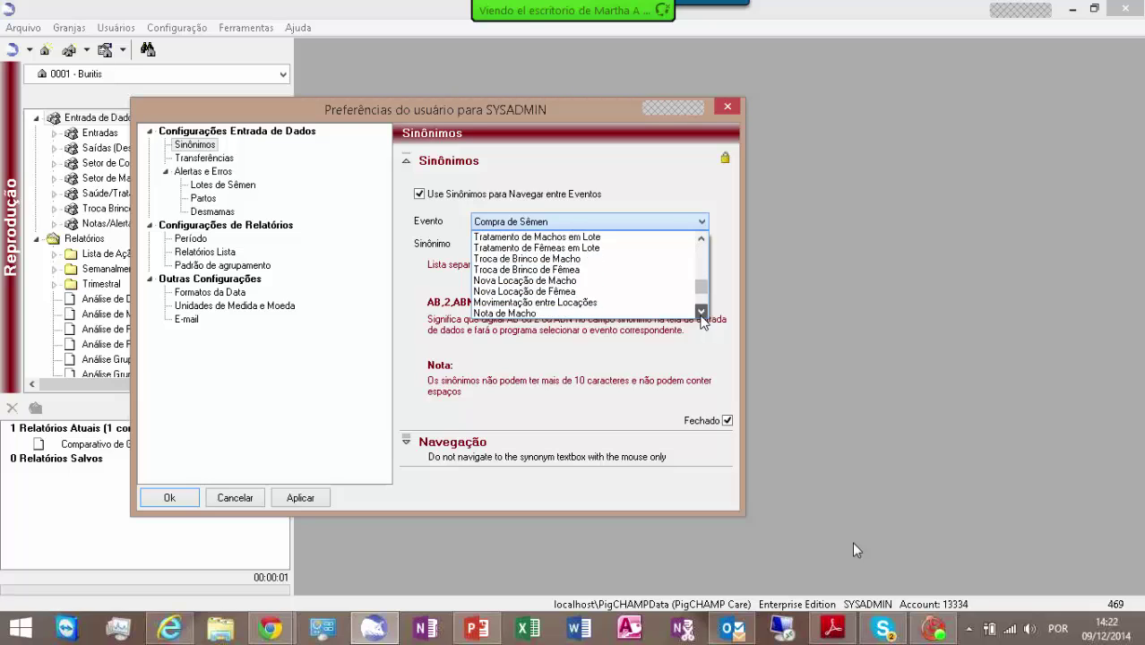
{"action": "left_click", "coordinate": [702, 312]}
{"action": "left_click", "coordinate": [702, 312]}
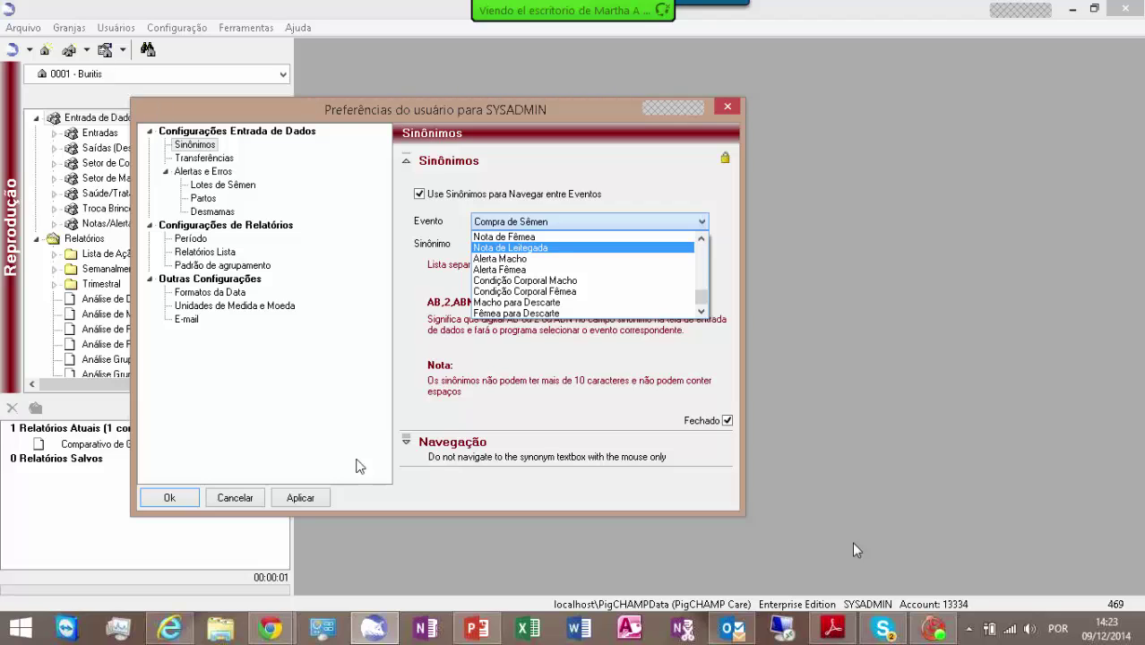
- Examine the synonym Navegação option and the general Alertas e Erros and Transferências settings
{"action": "left_click", "coordinate": [406, 440]}
{"action": "left_click", "coordinate": [407, 442]}
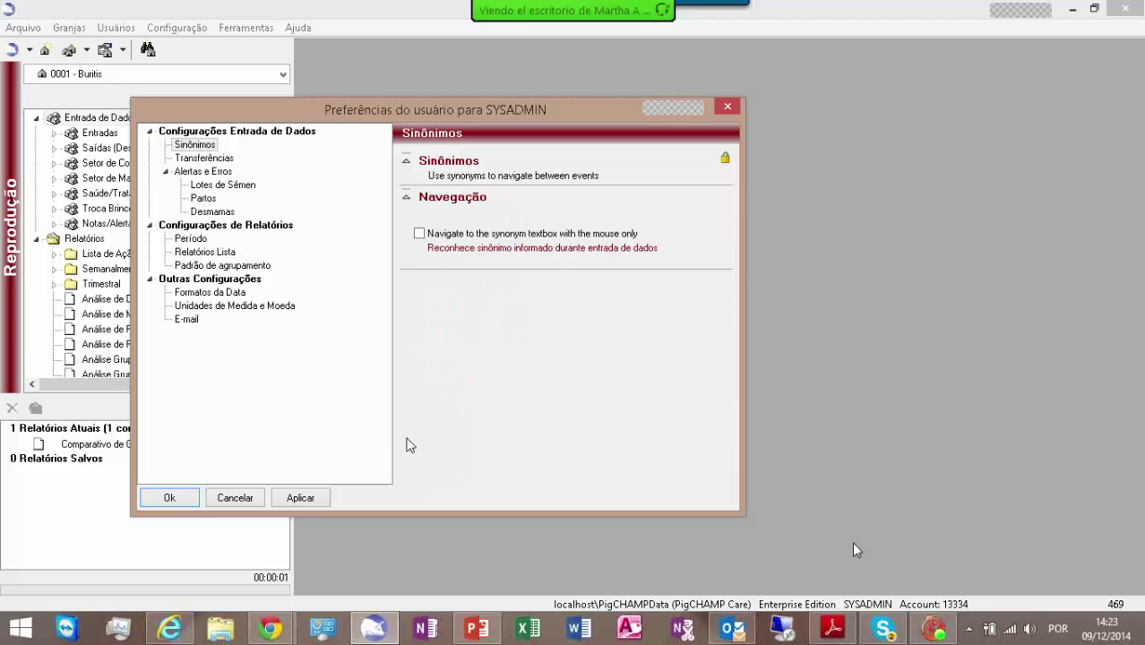
{"action": "left_click", "coordinate": [198, 172]}
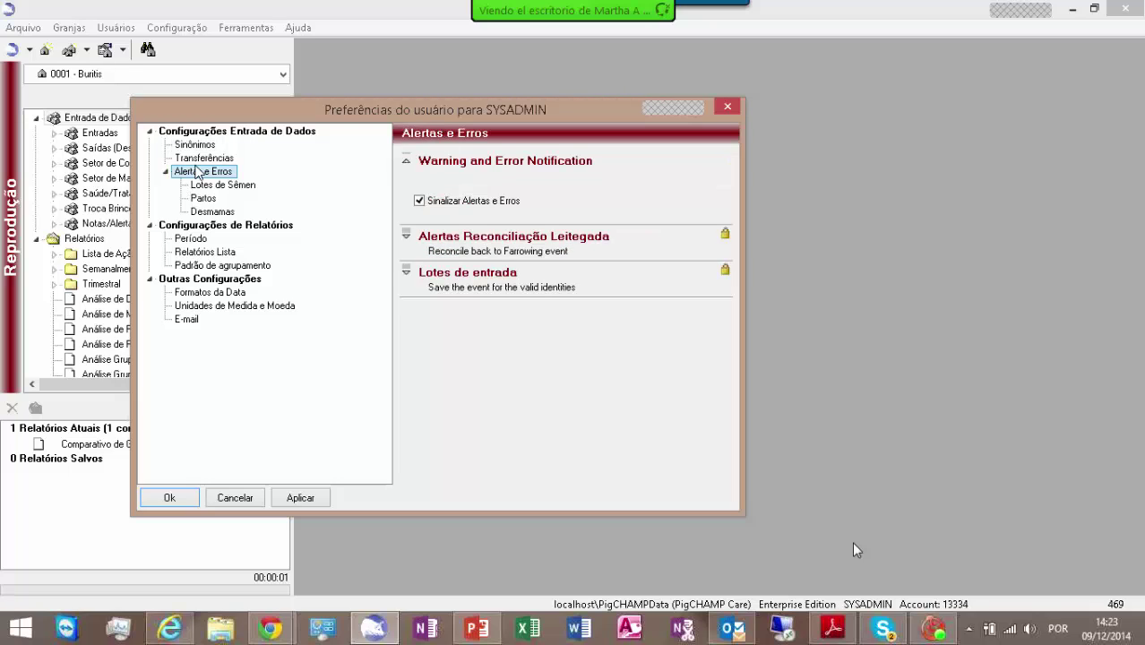
{"action": "left_click", "coordinate": [197, 158]}
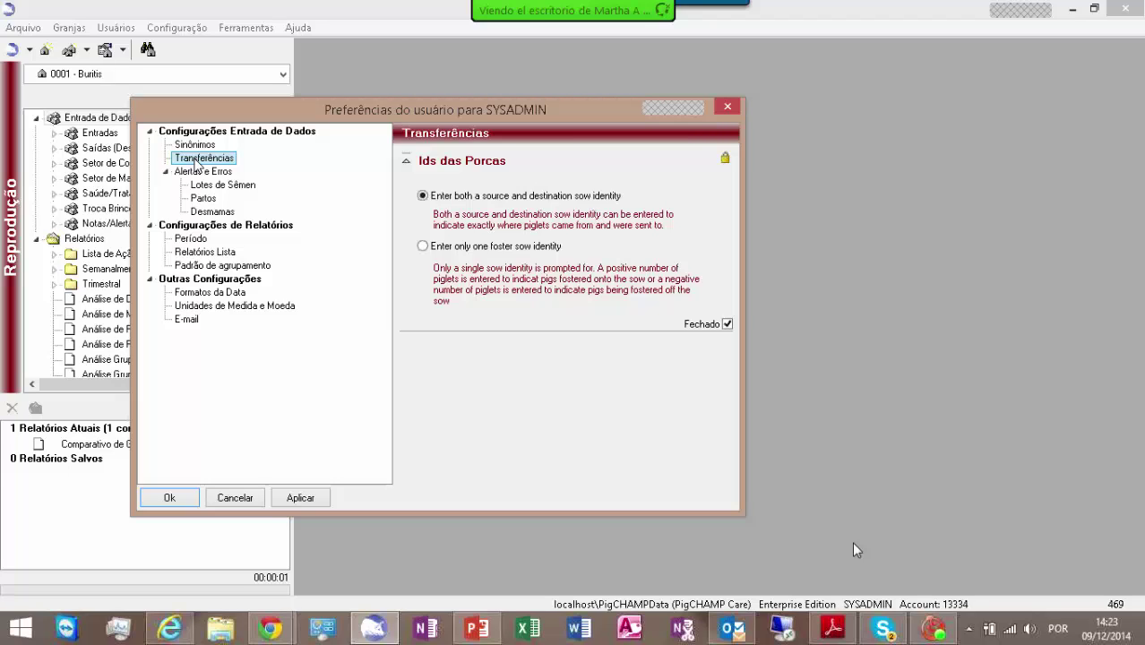
- Review the Lotes de Sêmen alerts for missing expiry dates and unlimited semen doses
{"action": "left_click", "coordinate": [213, 197]}
{"action": "left_click", "coordinate": [213, 188]}
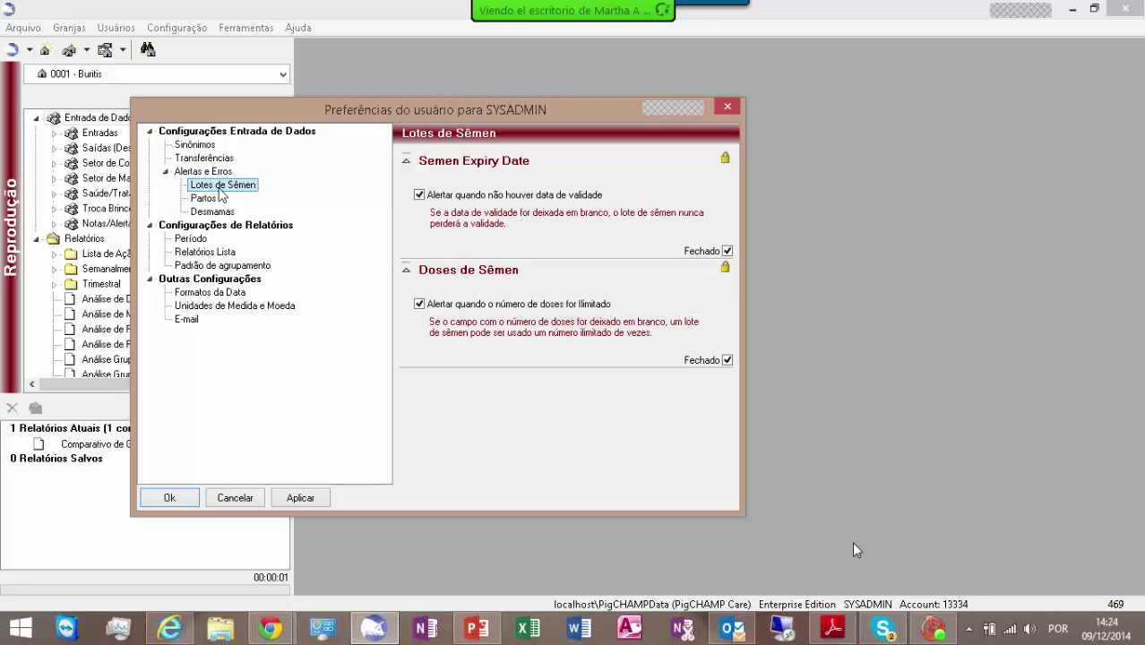
{"action": "left_click", "coordinate": [420, 195]}
{"action": "left_click", "coordinate": [406, 162]}
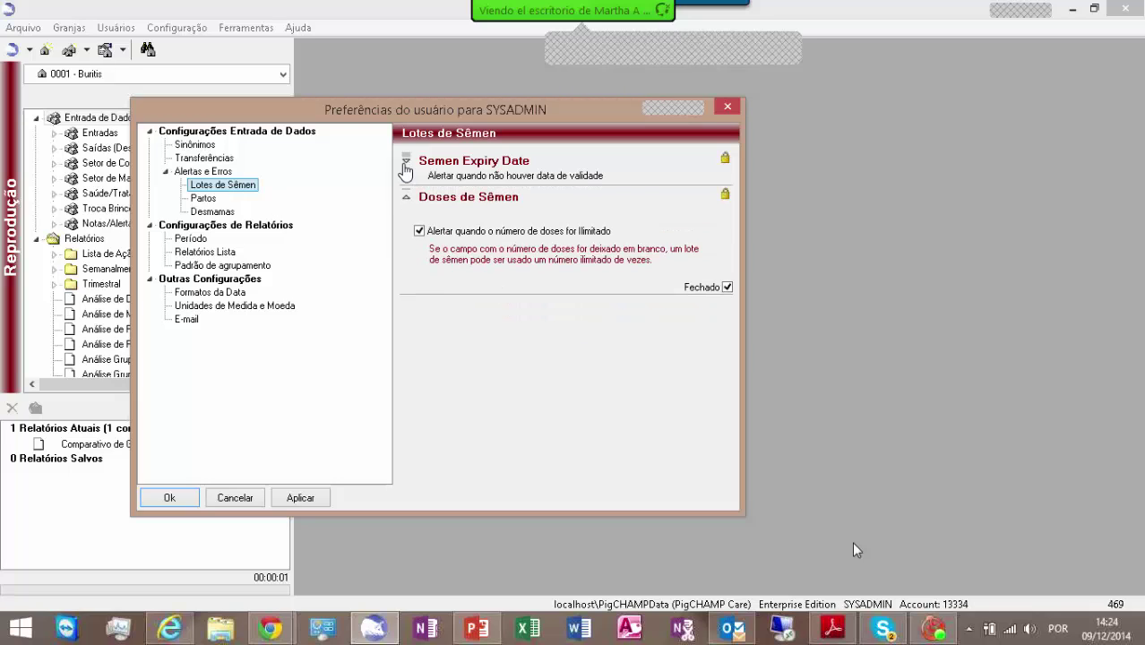
{"action": "left_click", "coordinate": [405, 162]}
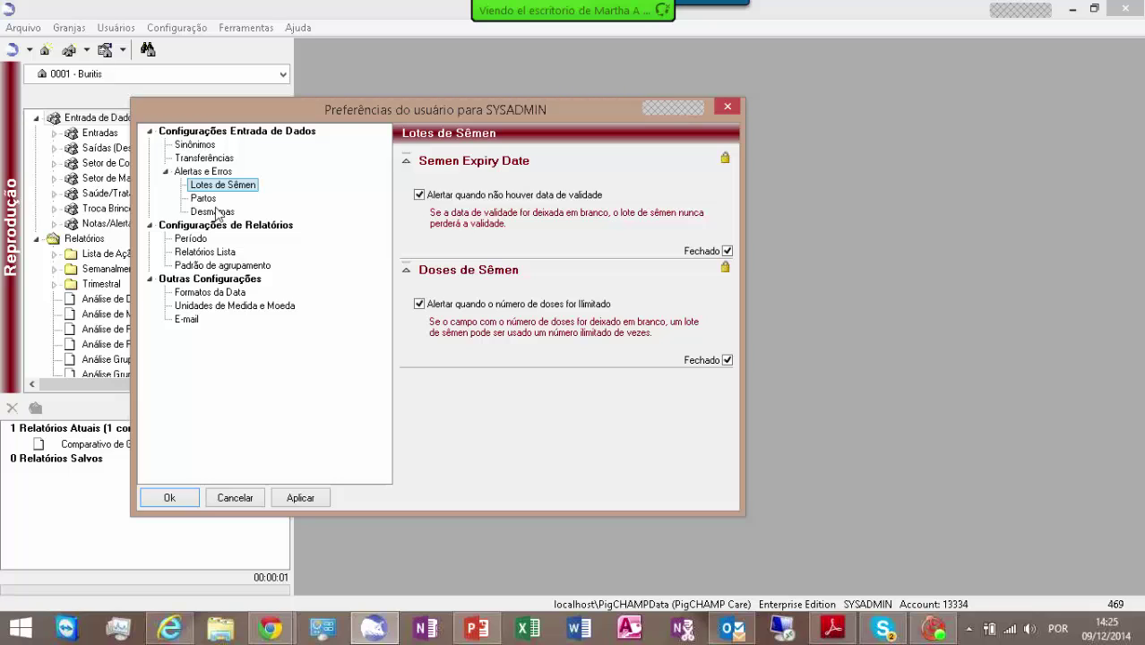
- Review the Partos alerts for Nasc Vivos and Período de Gestação
{"action": "left_click", "coordinate": [208, 211]}
{"action": "left_click", "coordinate": [203, 199]}
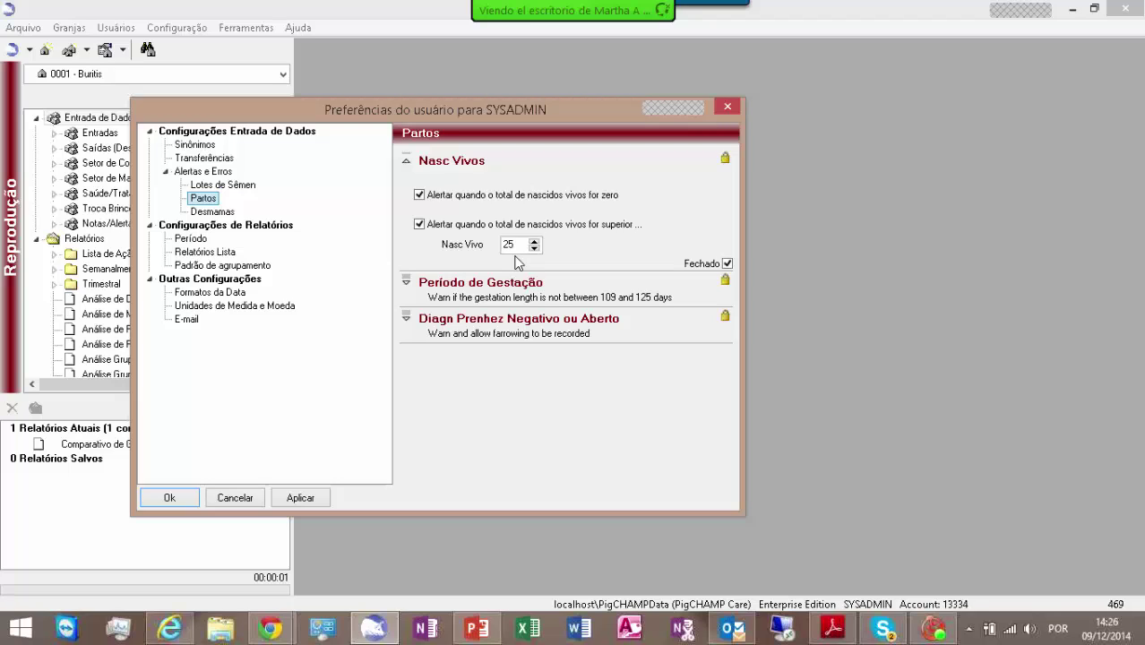
{"action": "left_click", "coordinate": [405, 286]}
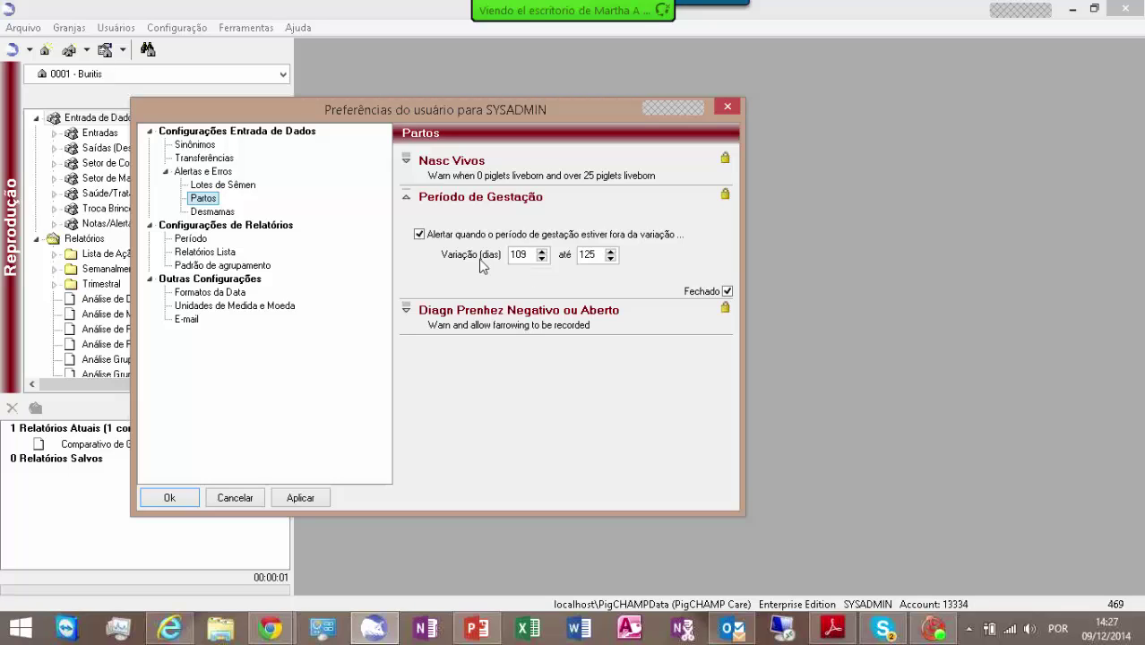
- Try a wider gestation period alert range and restore it to 109 to 125 days
{"action": "left_click", "coordinate": [542, 259]}
{"action": "left_click", "coordinate": [610, 252]}
{"action": "left_click", "coordinate": [542, 259]}
{"action": "double_click", "coordinate": [543, 252]}
{"action": "left_click", "coordinate": [611, 259]}
- Review the action for a negative or open pregnancy diagnosis and the Desmamas alerts, including Reconciliação and Desmamas em Lote
{"action": "left_click", "coordinate": [406, 310]}
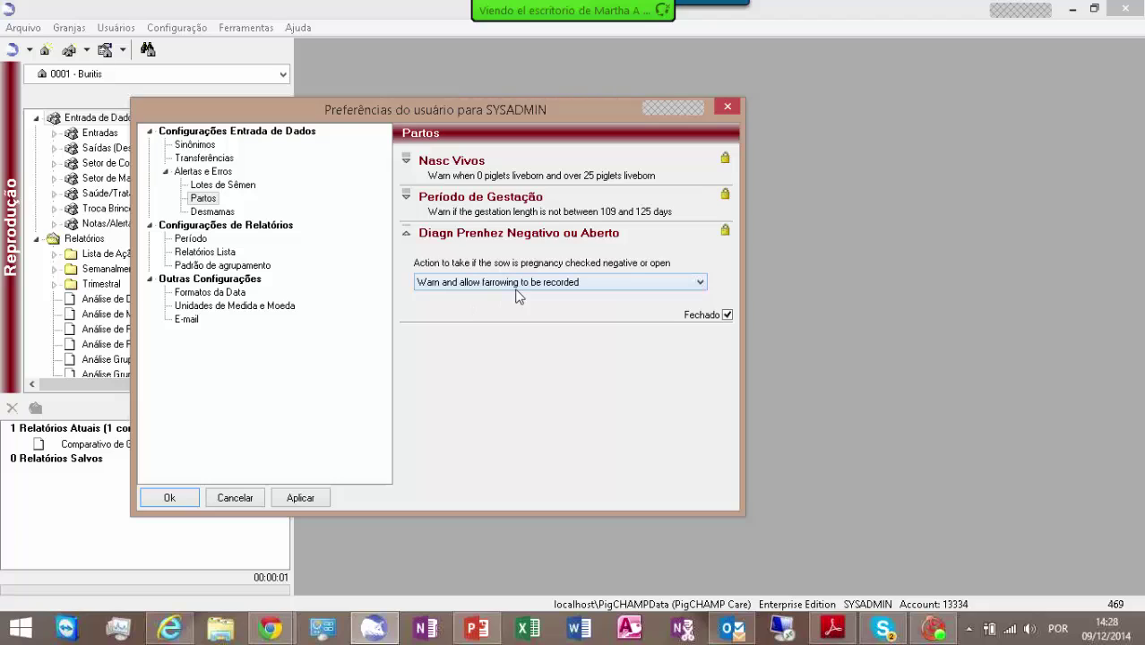
{"action": "left_click", "coordinate": [410, 236]}
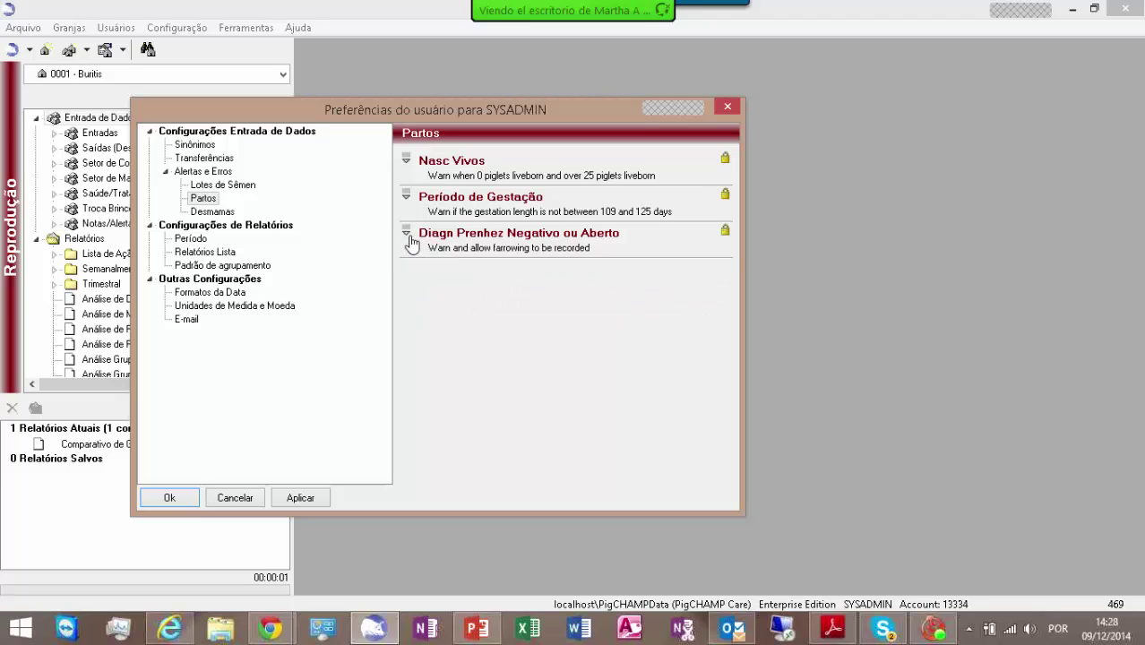
{"action": "left_click", "coordinate": [208, 212]}
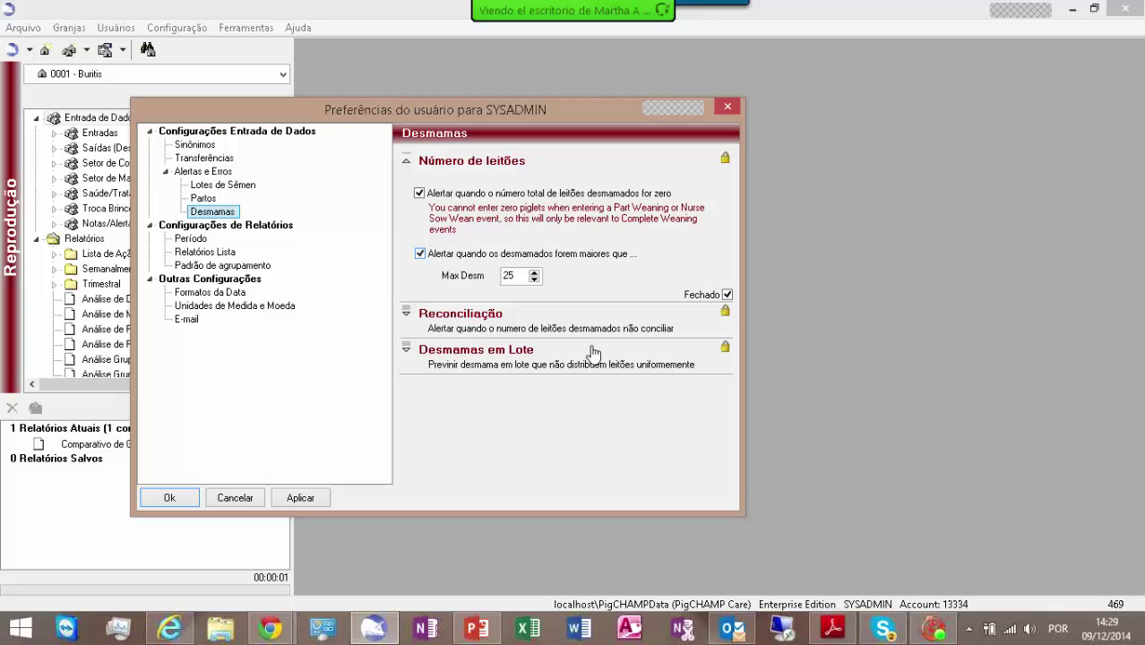
{"action": "left_click", "coordinate": [407, 315]}
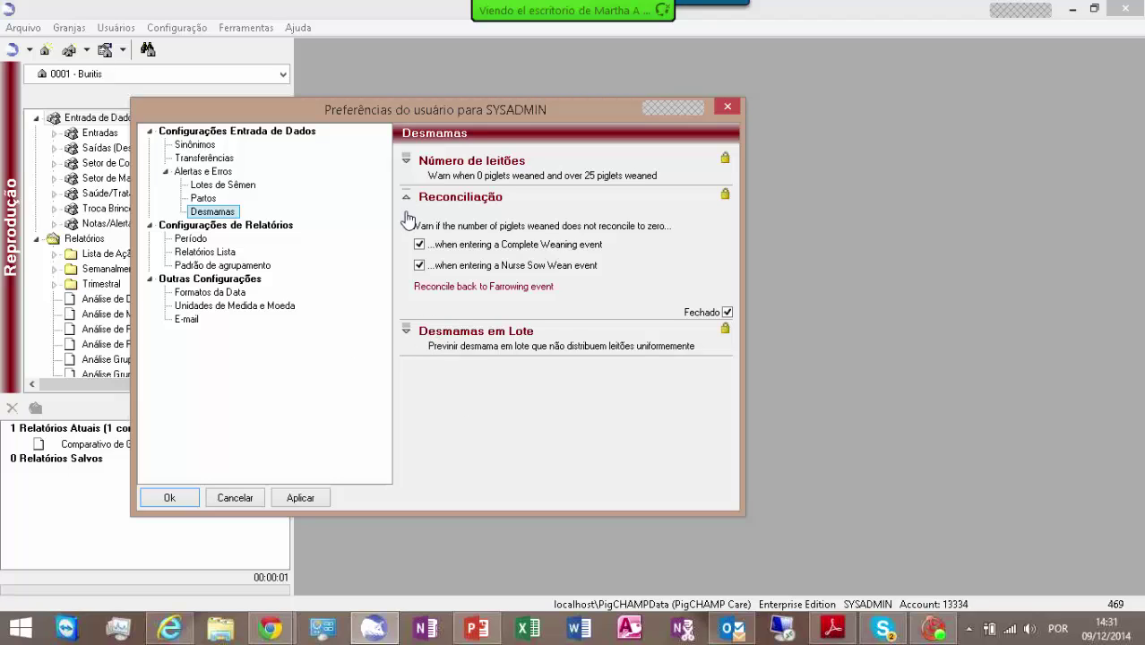
{"action": "left_click", "coordinate": [408, 334]}
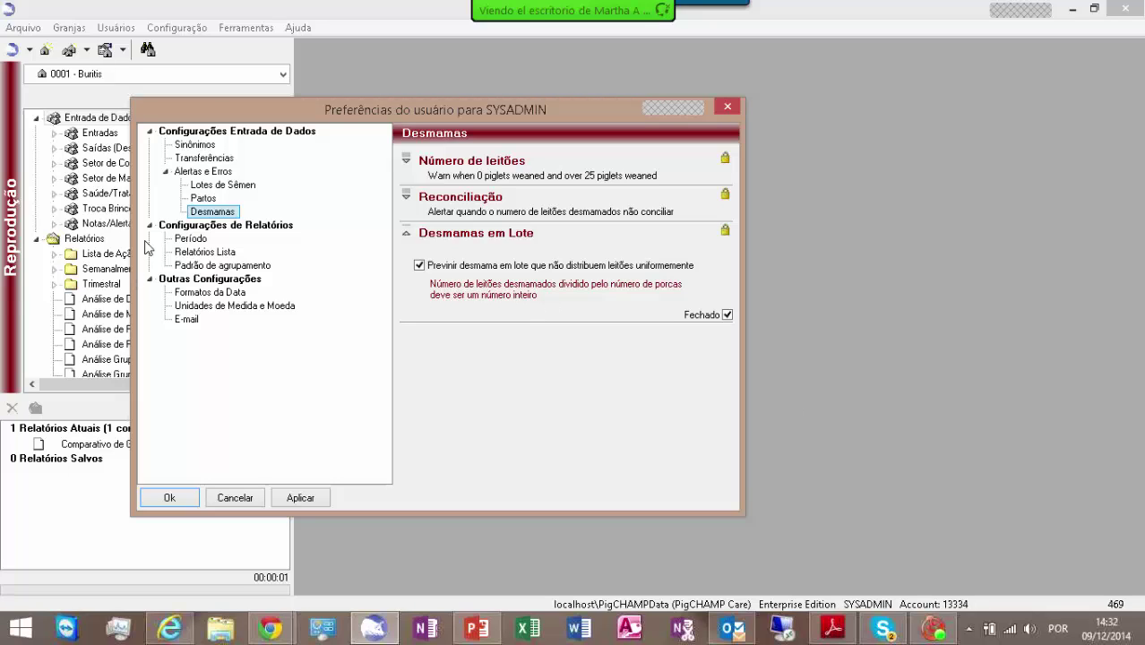
- Review the report settings for Período and the Relatórios Lista sorting and header options
{"action": "left_click", "coordinate": [204, 244]}
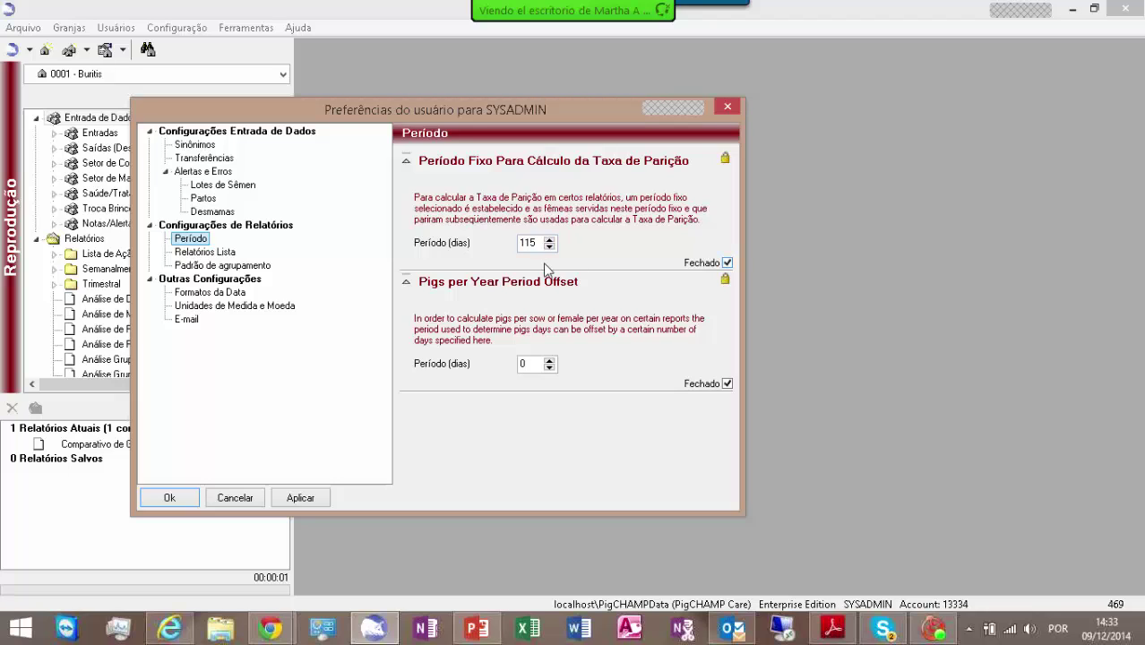
{"action": "left_click", "coordinate": [187, 255]}
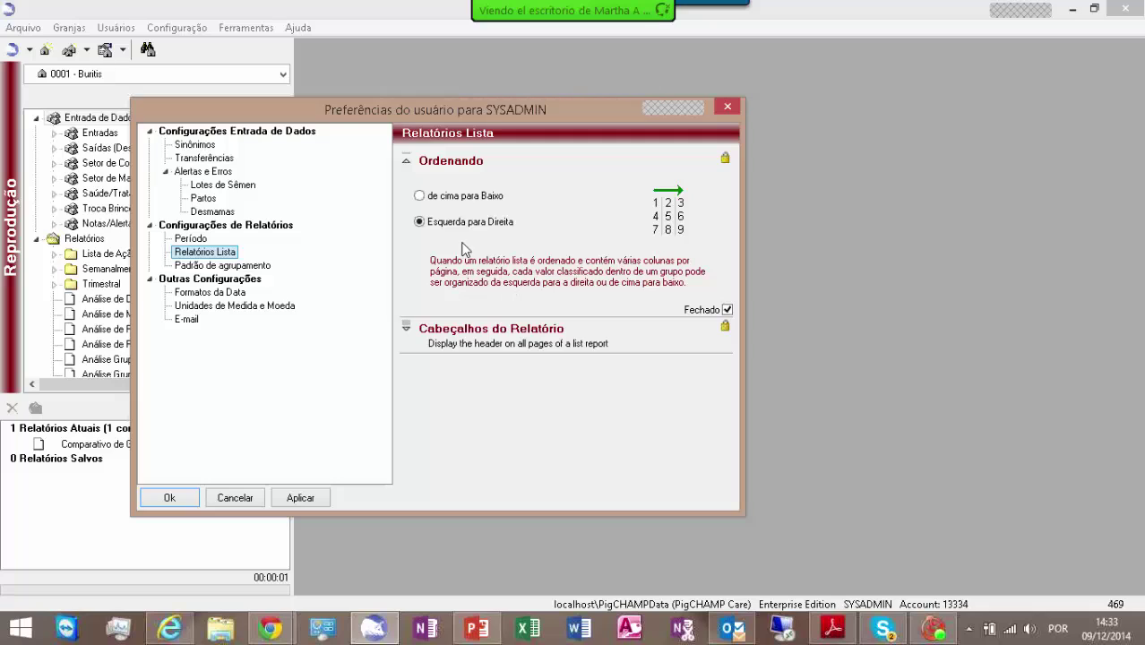
{"action": "left_click", "coordinate": [406, 330]}
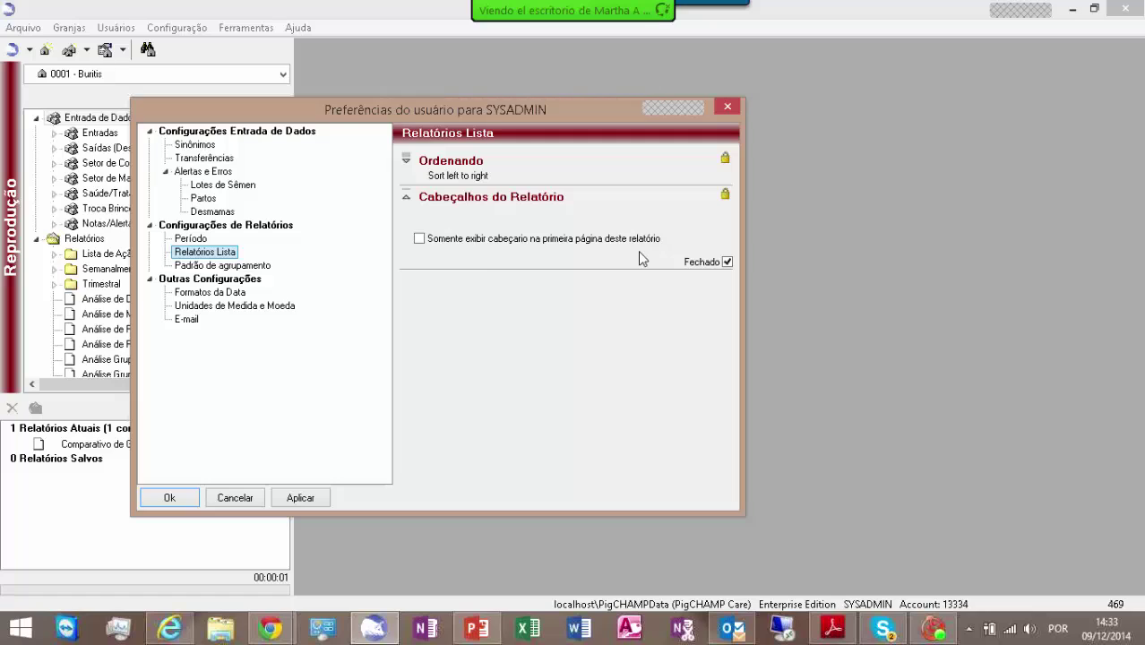
{"action": "left_click", "coordinate": [425, 244]}
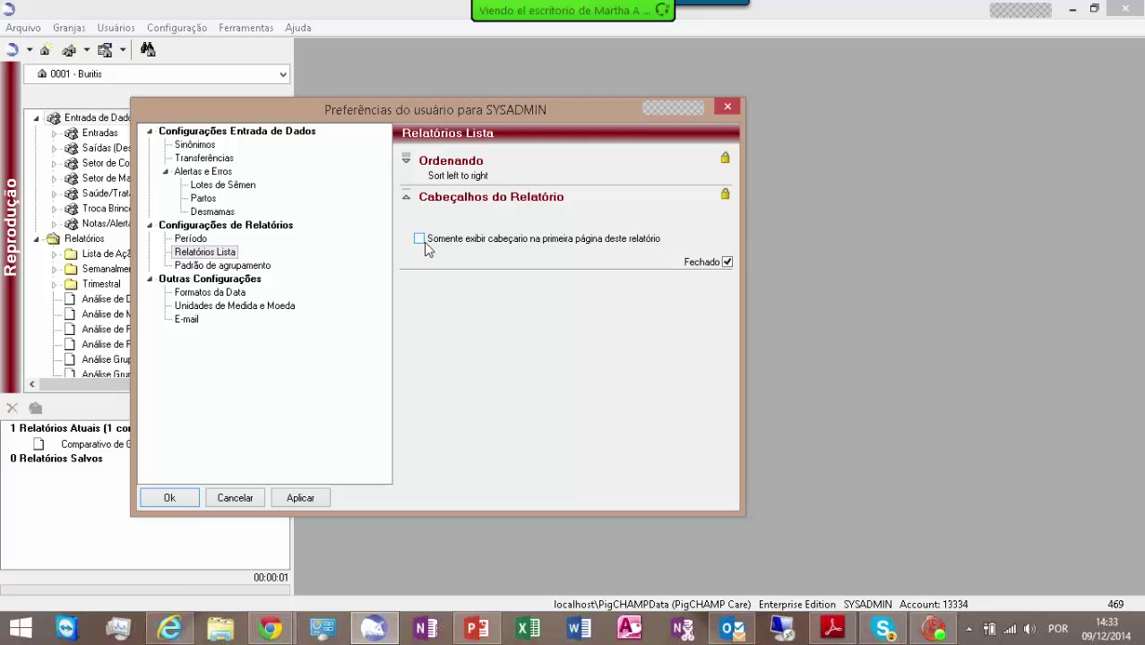
- Examine the Padrão de agrupamento report settings, including the Ciclo e Parto groupings
{"action": "left_click", "coordinate": [203, 269]}
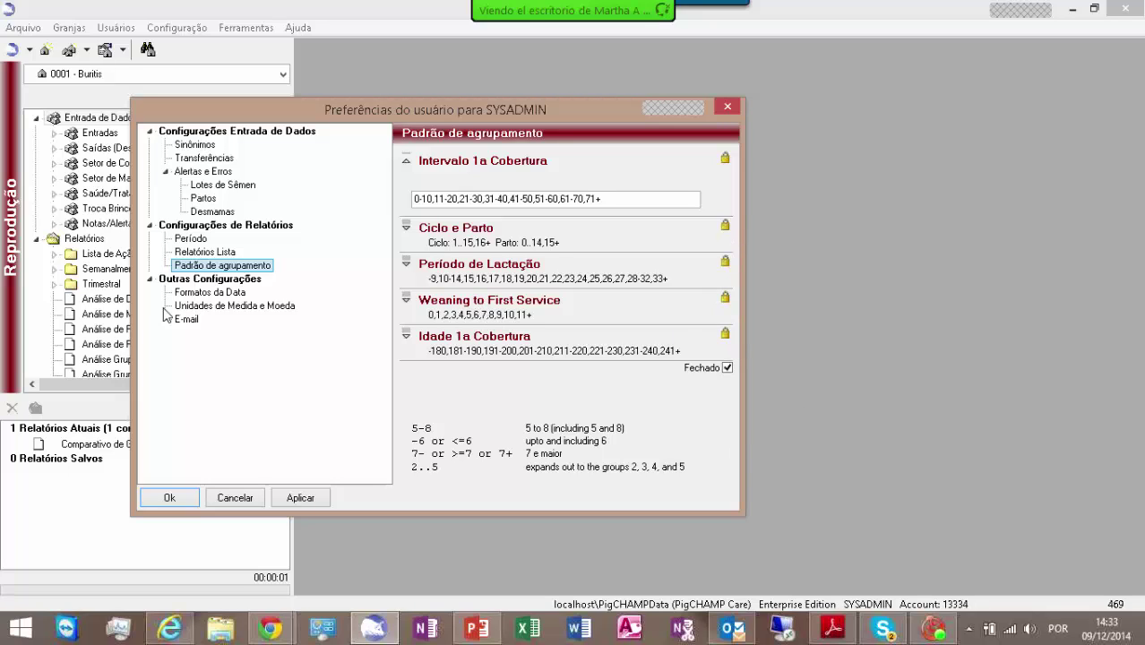
{"action": "left_click", "coordinate": [409, 236]}
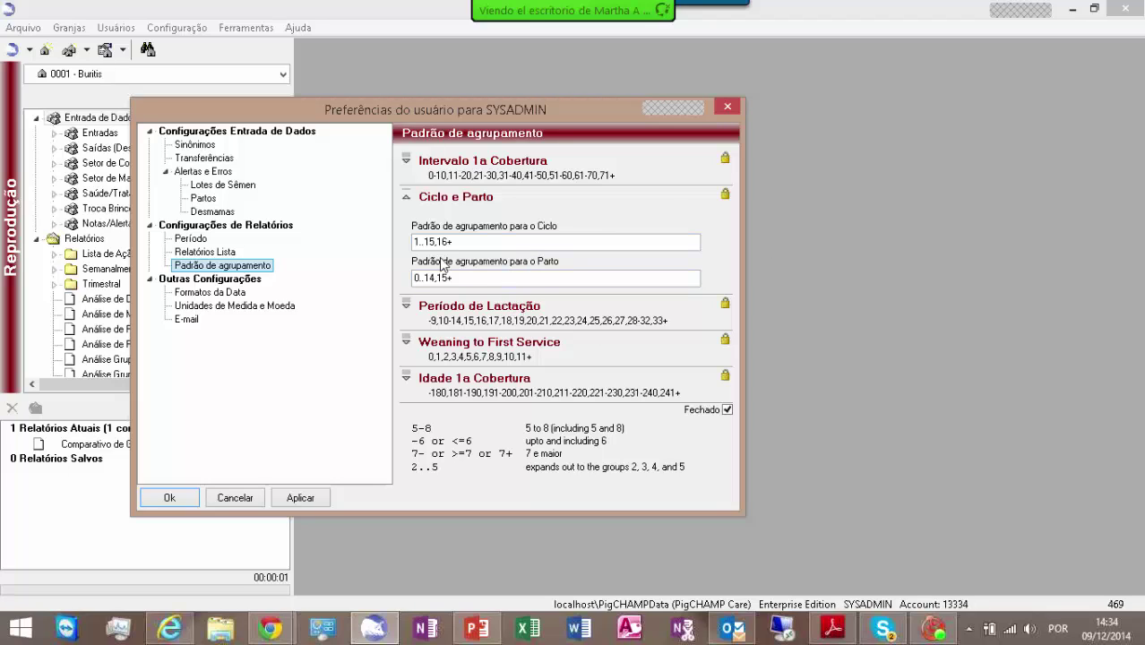
{"action": "left_click", "coordinate": [458, 279]}
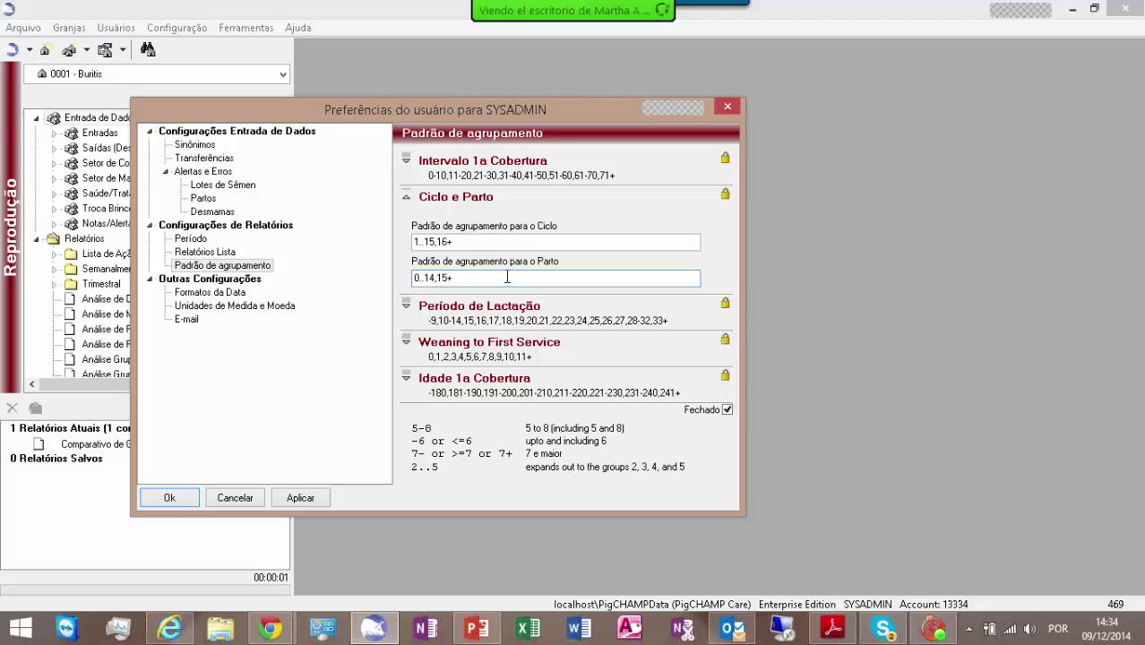
- Review the Outras Configurações options for Females Age, Identificação da Granja and Pasta Compartilhada
{"action": "left_click", "coordinate": [191, 294]}
{"action": "left_click", "coordinate": [183, 281]}
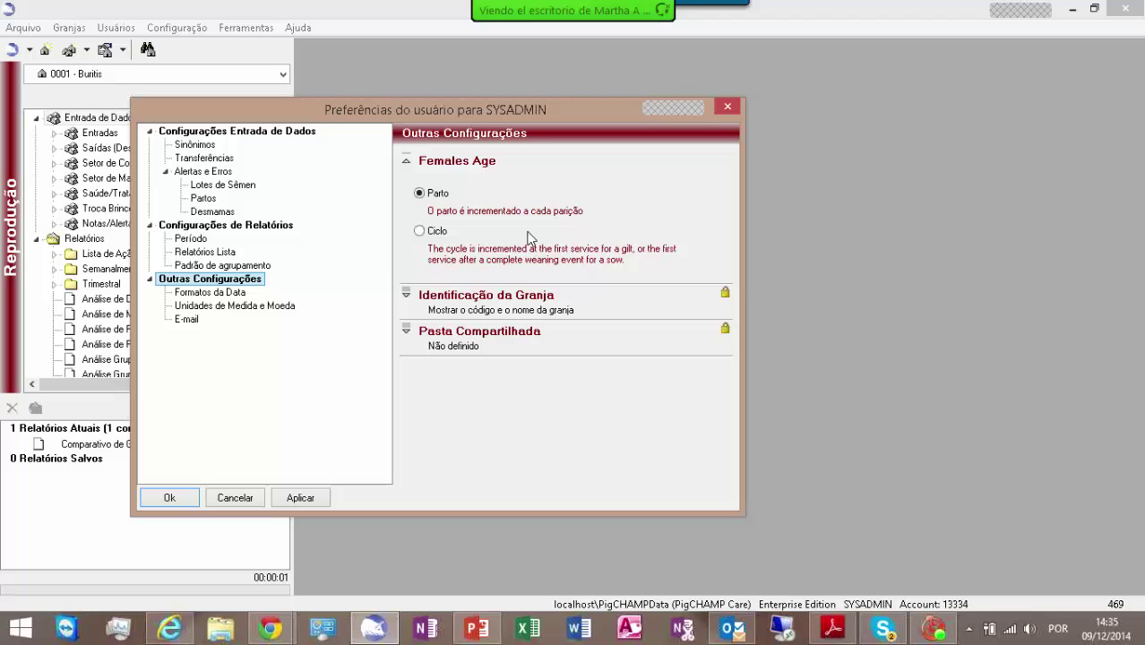
{"action": "left_click", "coordinate": [406, 294]}
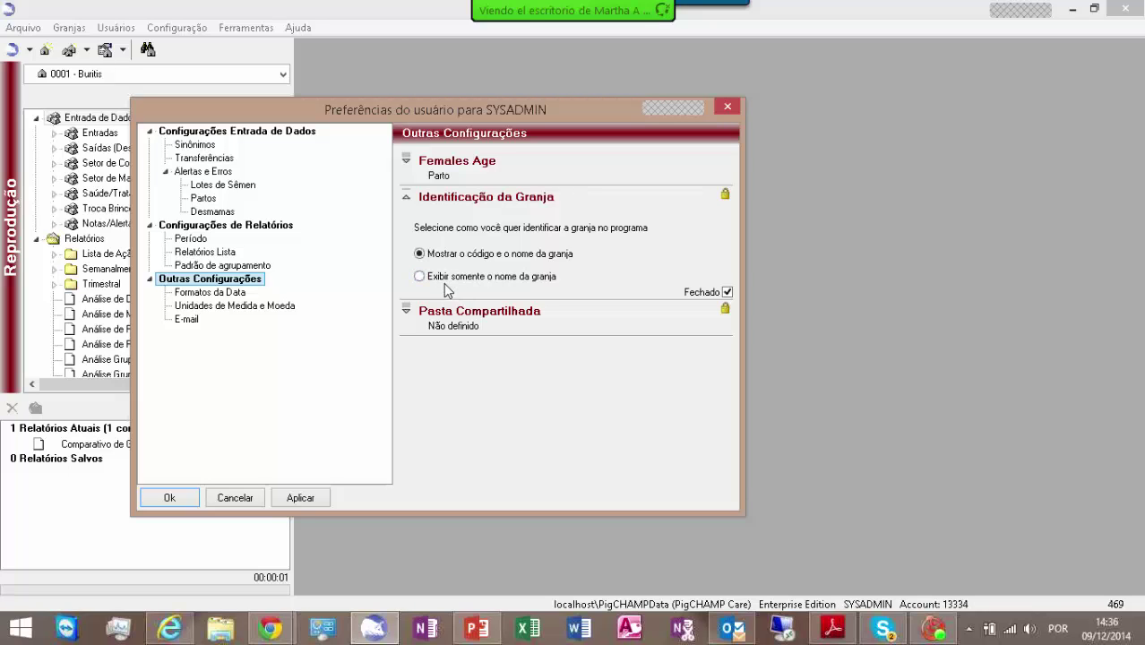
{"action": "left_click", "coordinate": [408, 313]}
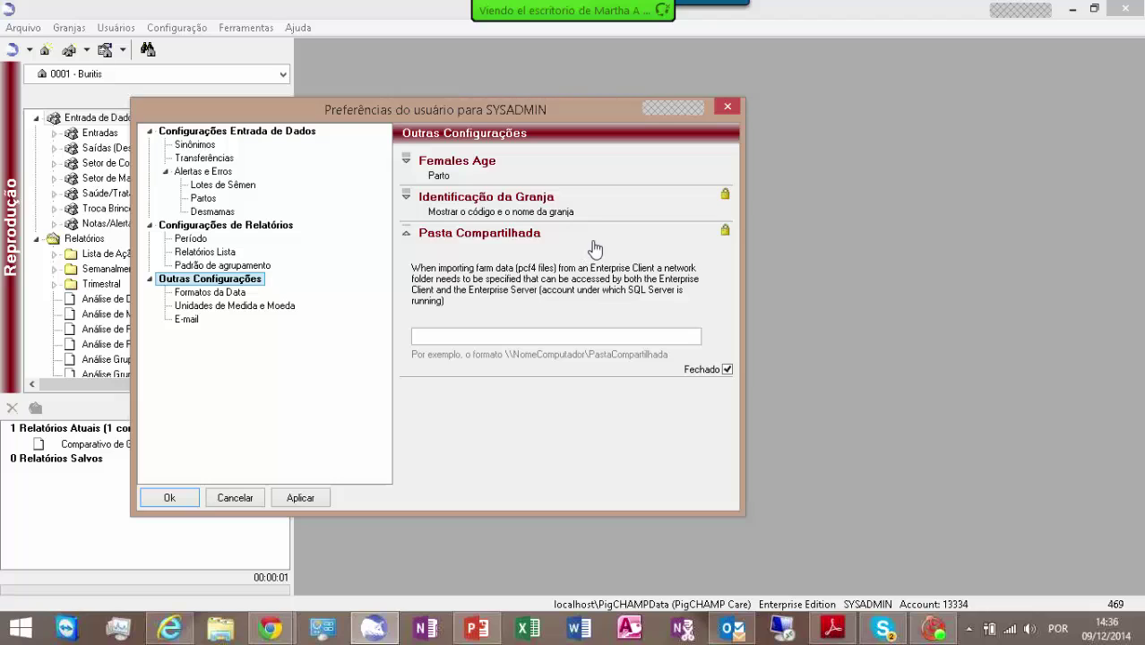
- Set both the data entry and printing date formats to formato 1000 dias and apply the preferences
{"action": "left_click", "coordinate": [204, 298]}
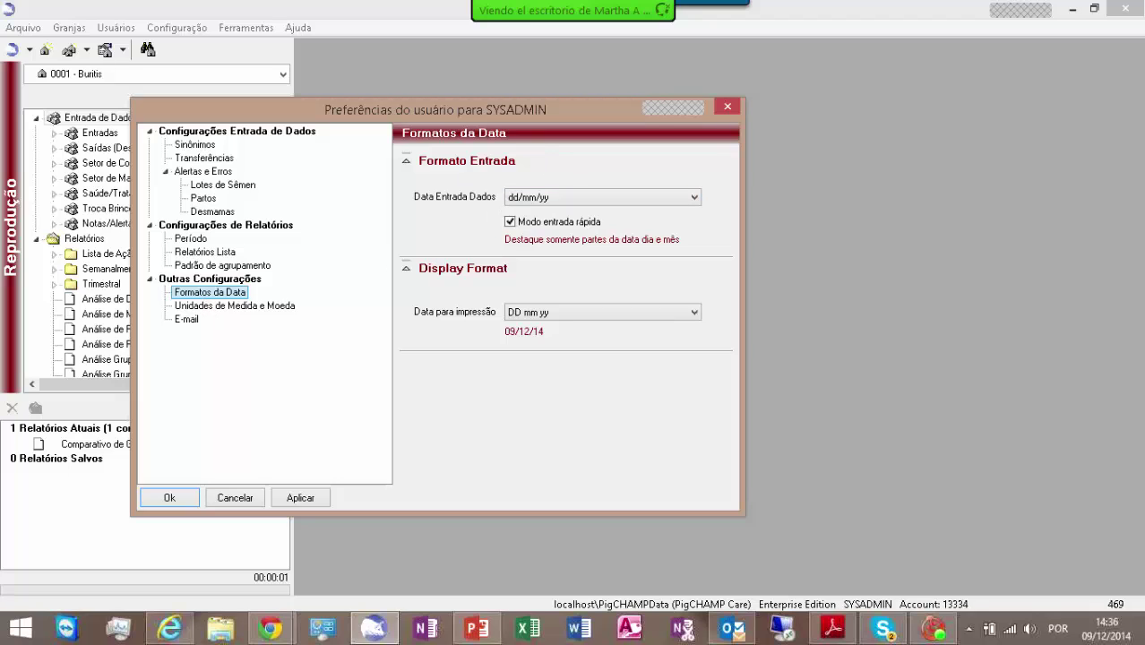
{"action": "left_click", "coordinate": [695, 198]}
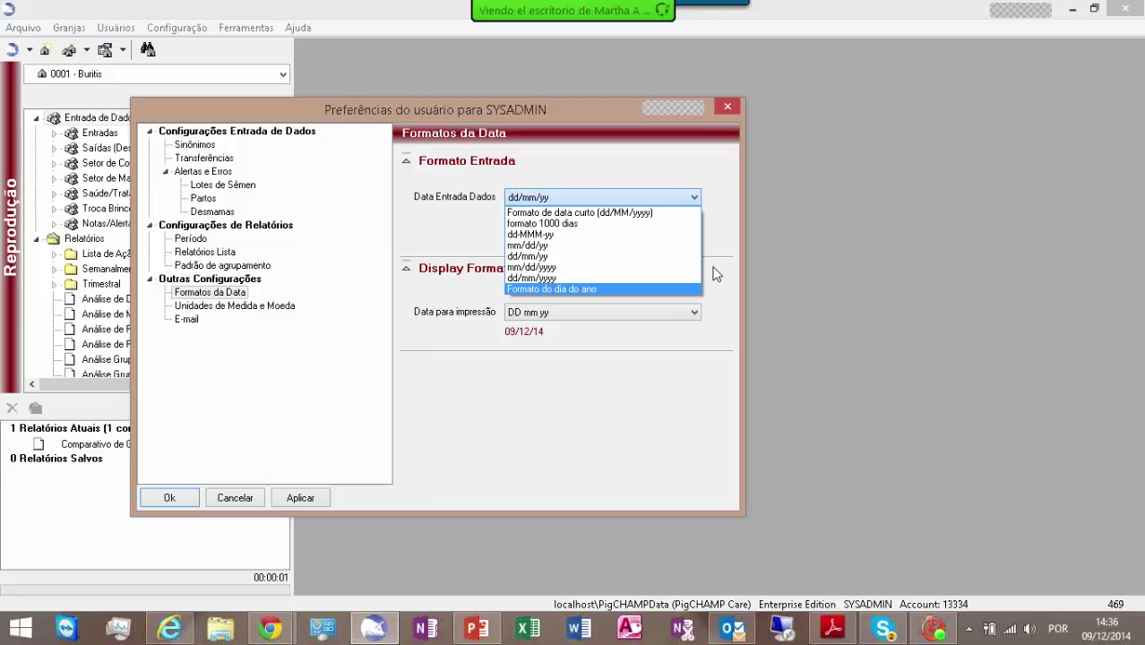
{"action": "left_click", "coordinate": [564, 225]}
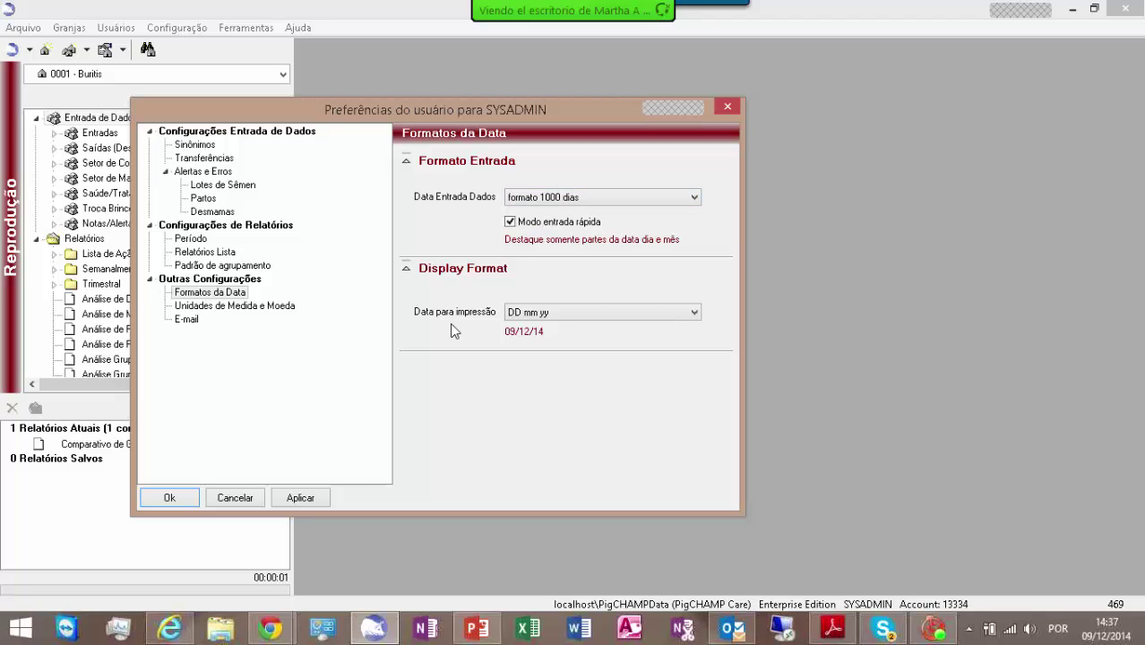
{"action": "left_click", "coordinate": [699, 312]}
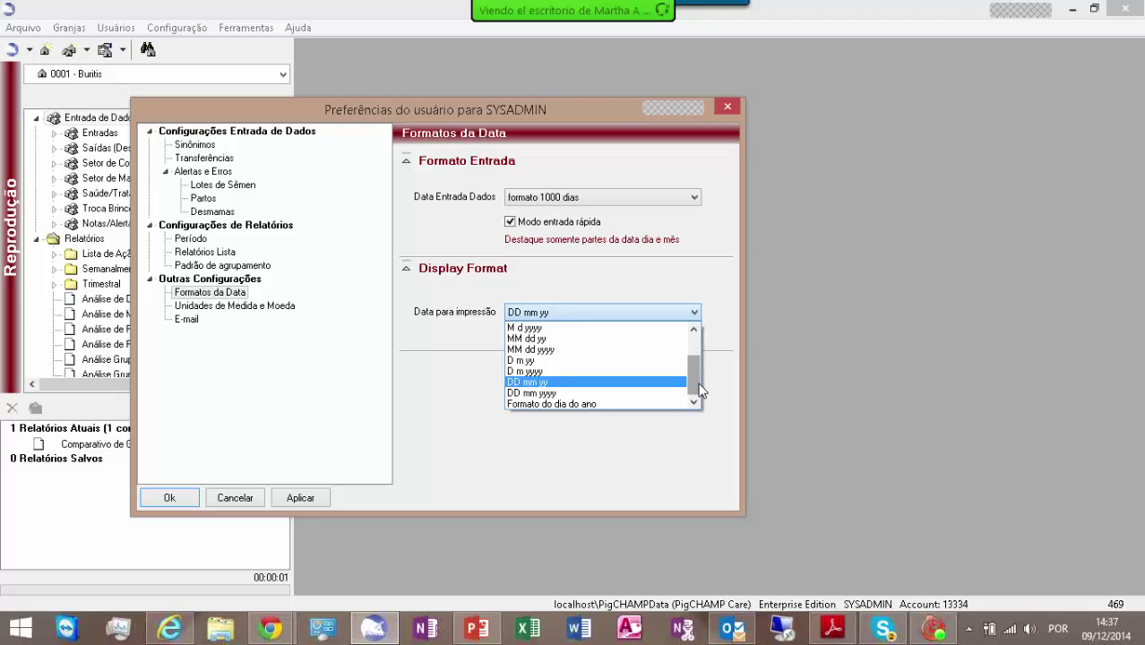
{"action": "scroll", "coordinate": [695, 376], "scroll_direction": "up", "scroll_amount": 3}
{"action": "left_click", "coordinate": [542, 333]}
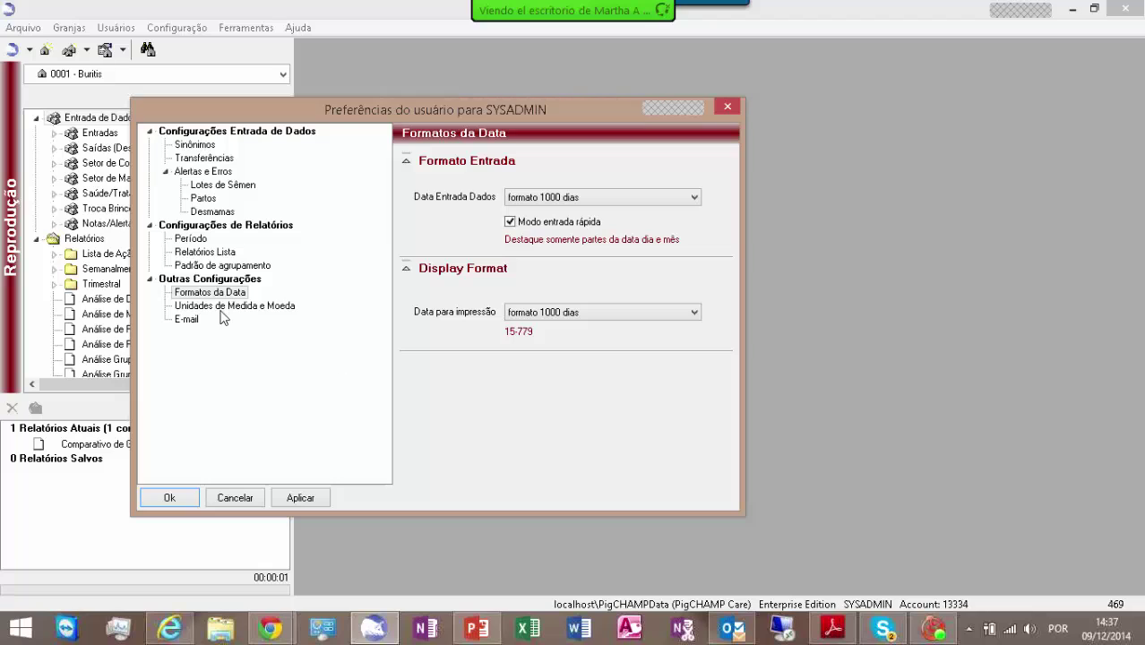
{"action": "left_click", "coordinate": [302, 498]}
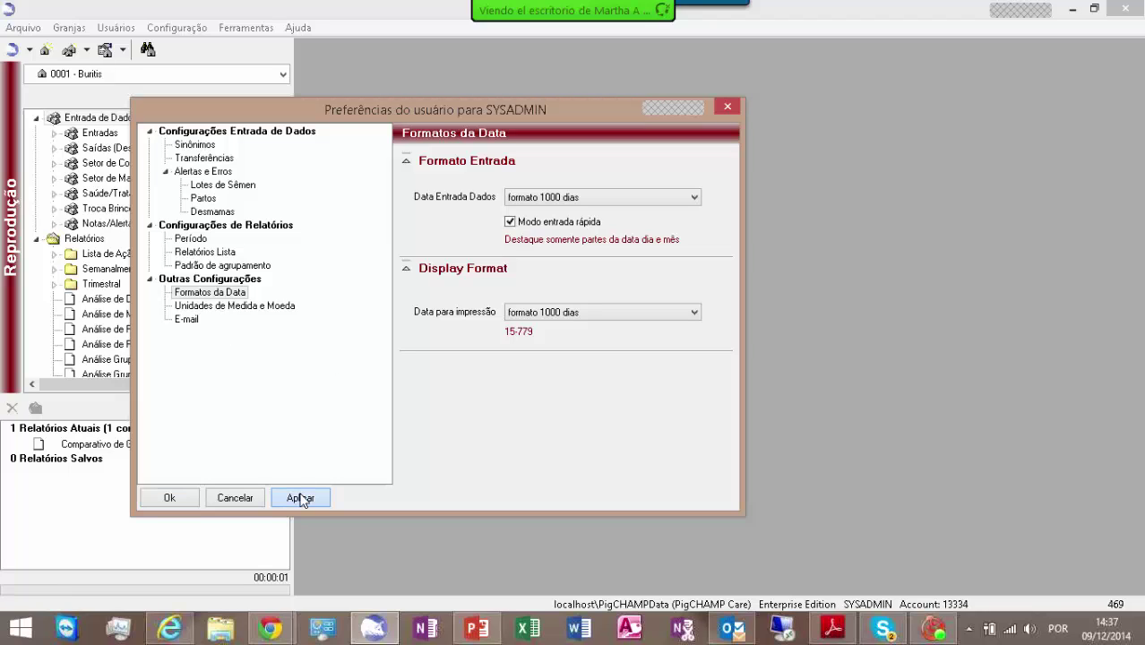
- Review the Unidades de Medida e Moeda preferences and the E-mail preferences, including the SMTP server and e-mail credential fields
{"action": "left_click", "coordinate": [251, 307]}
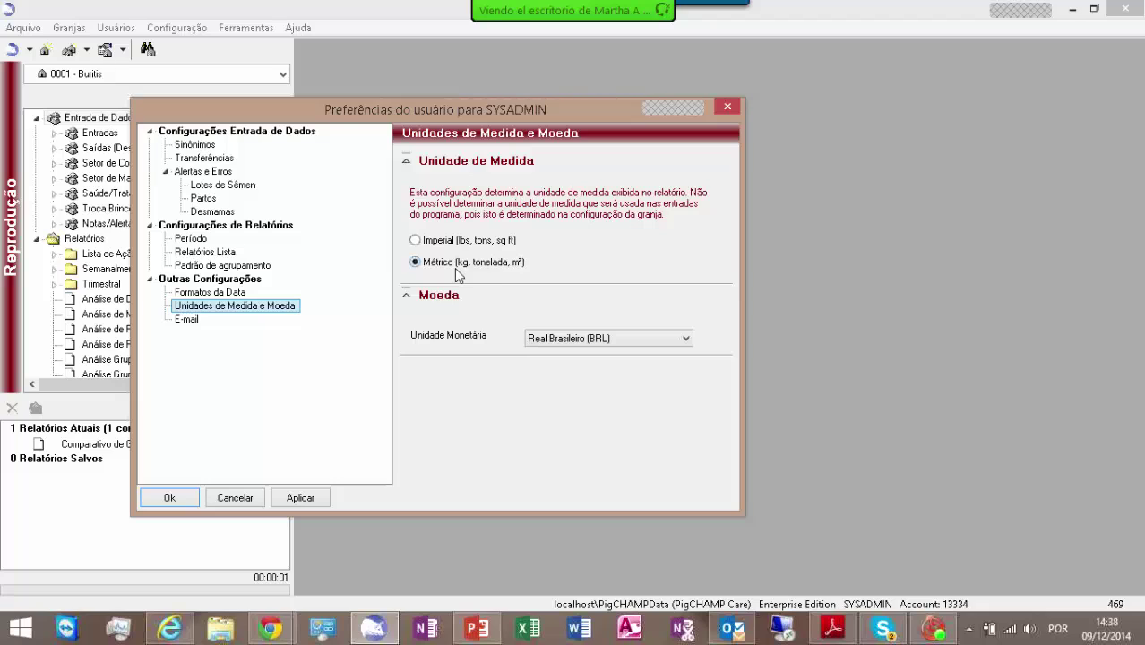
{"action": "left_click", "coordinate": [188, 320]}
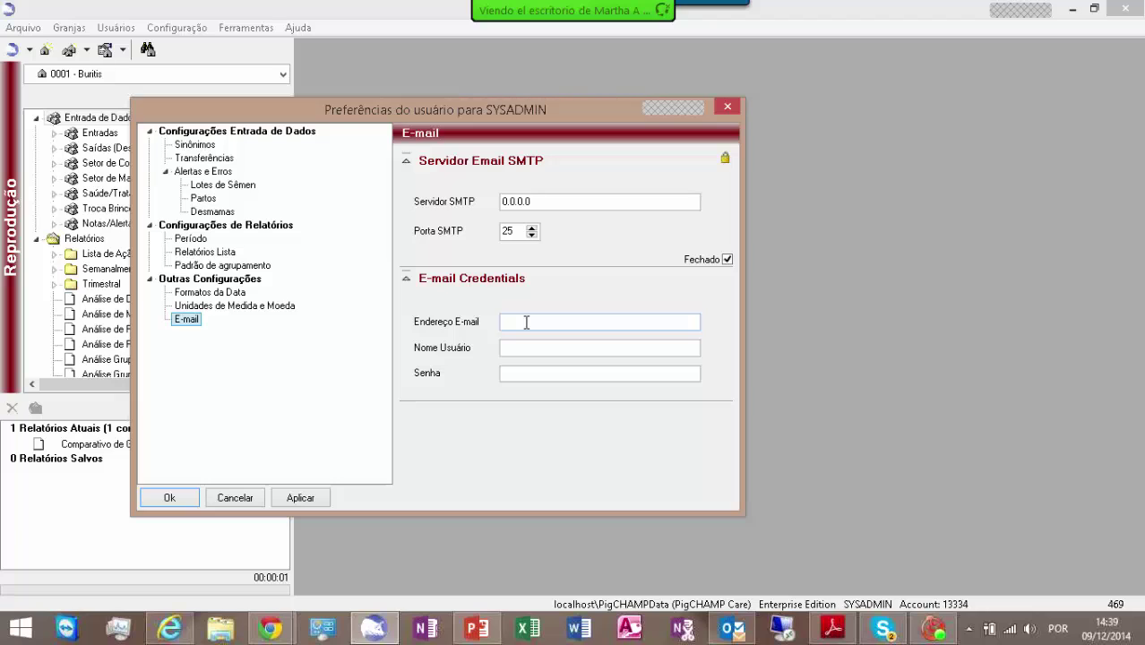
{"action": "left_click", "coordinate": [522, 347]}
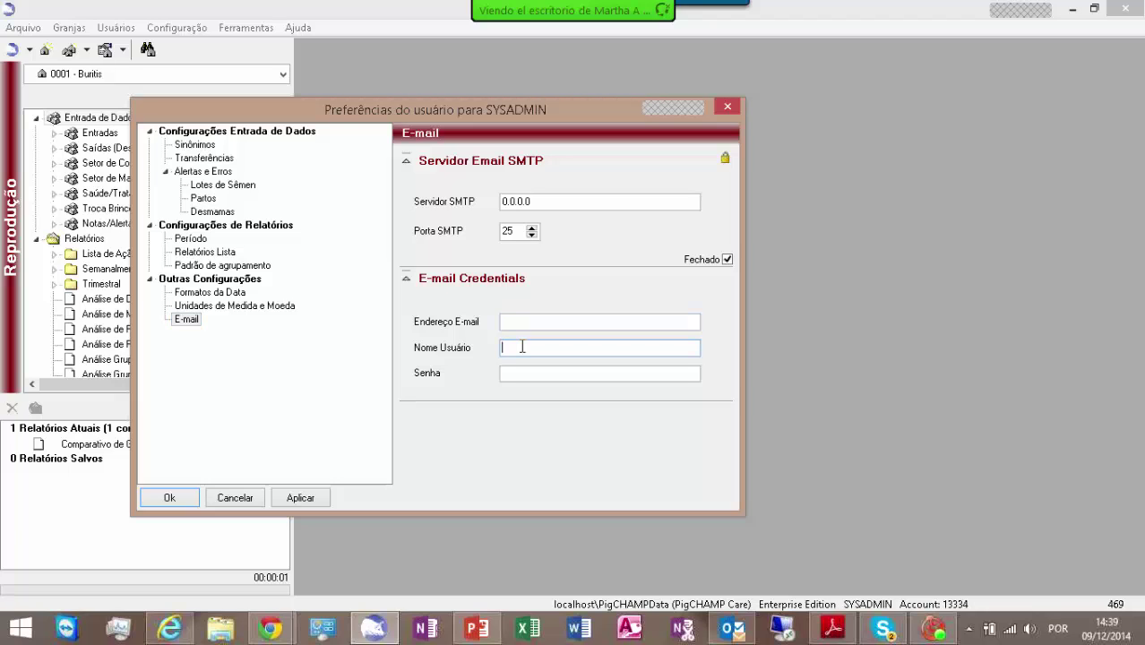
{"action": "left_click", "coordinate": [527, 376]}
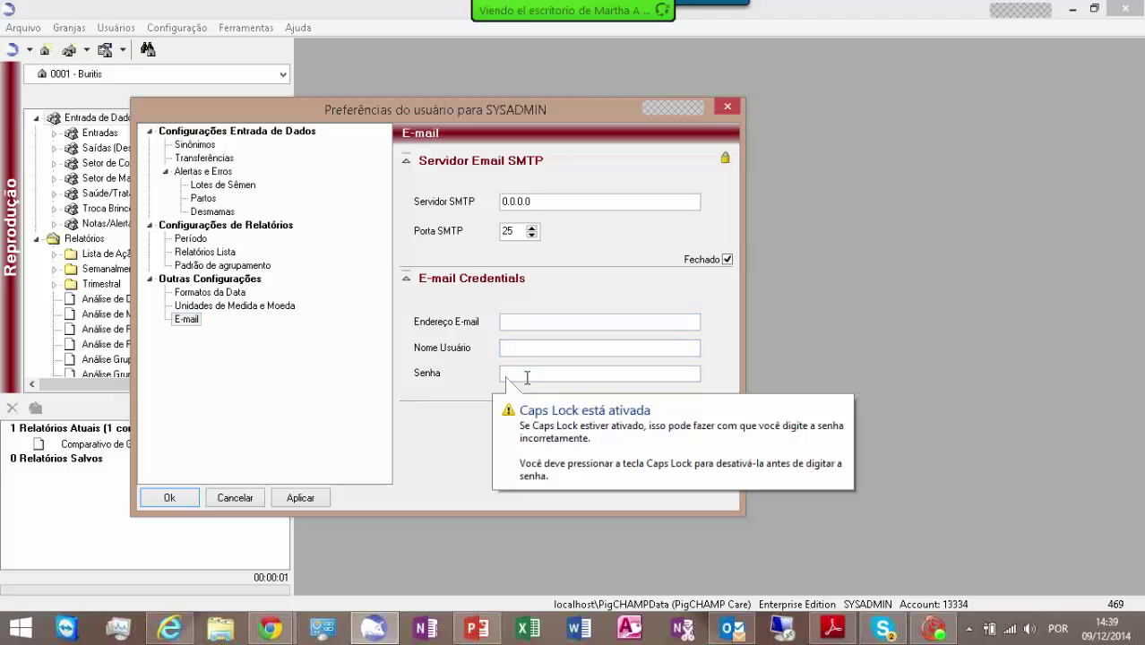
{"action": "left_click", "coordinate": [539, 323]}
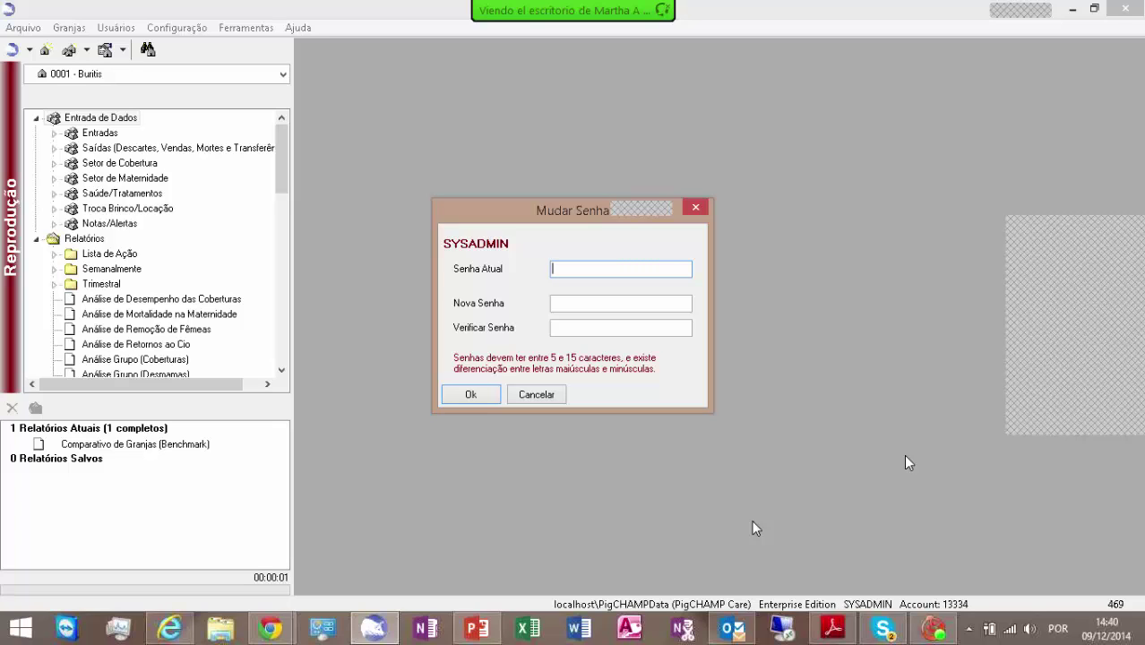
{"action": "key", "text": "Escape"}
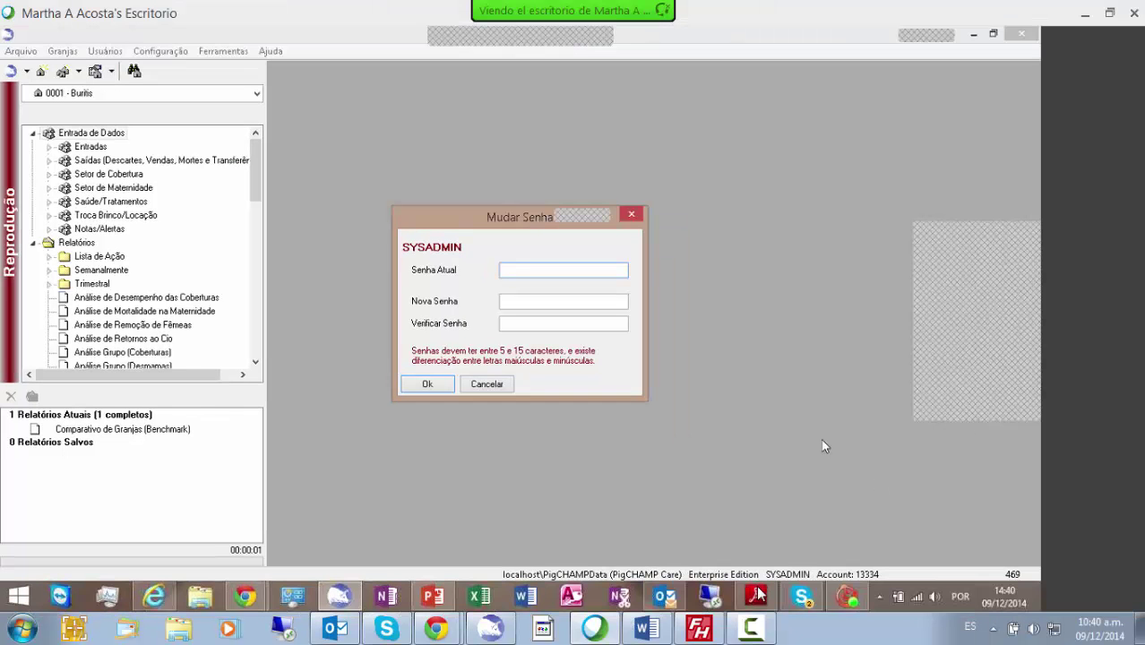
{"action": "mouse_move", "coordinate": [761, 635]}
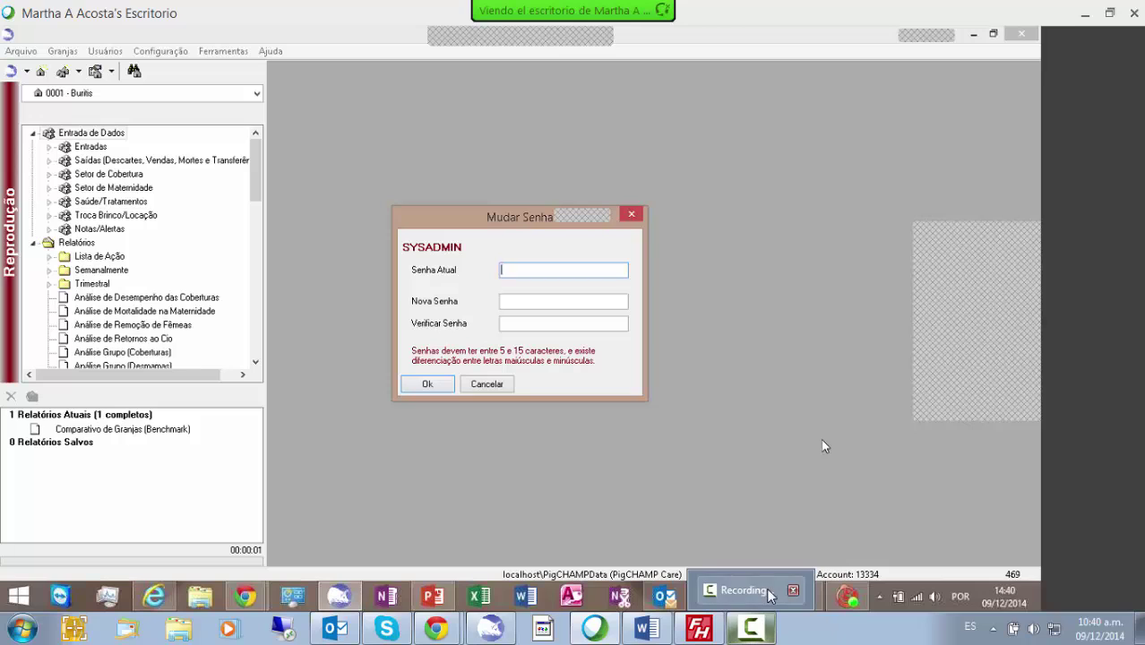
{"action": "left_click", "coordinate": [778, 527]}
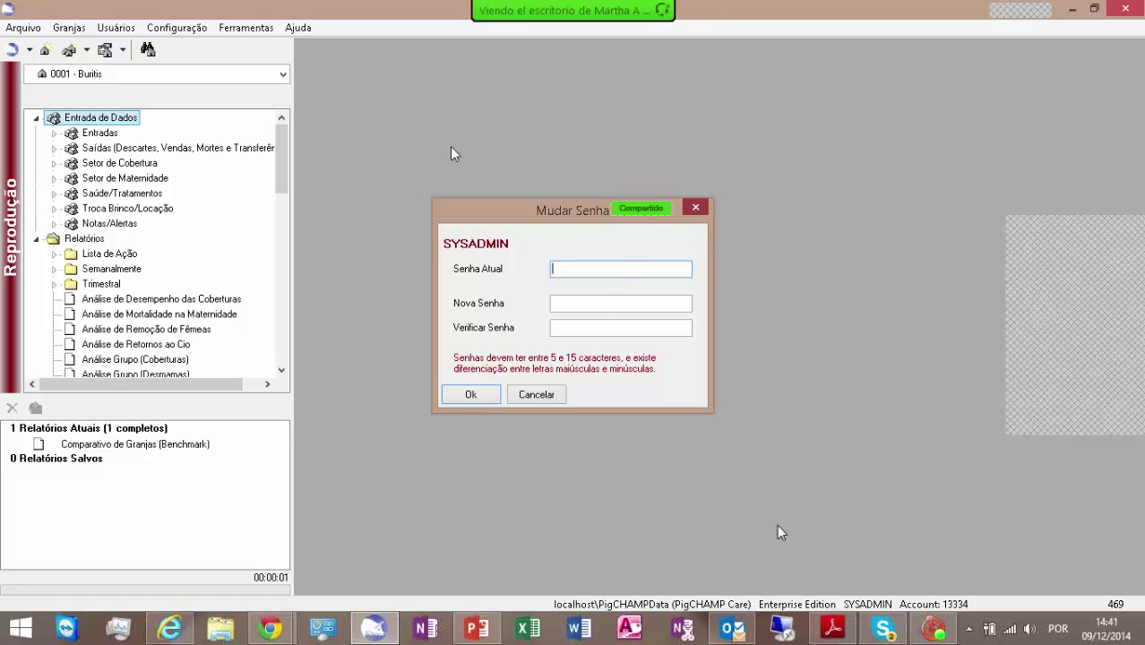
- Close the Mudar Senha dialog without changing the password and locate the Mudar Senha command among the configuration options
{"action": "left_click", "coordinate": [695, 210]}
{"action": "left_click", "coordinate": [176, 28]}
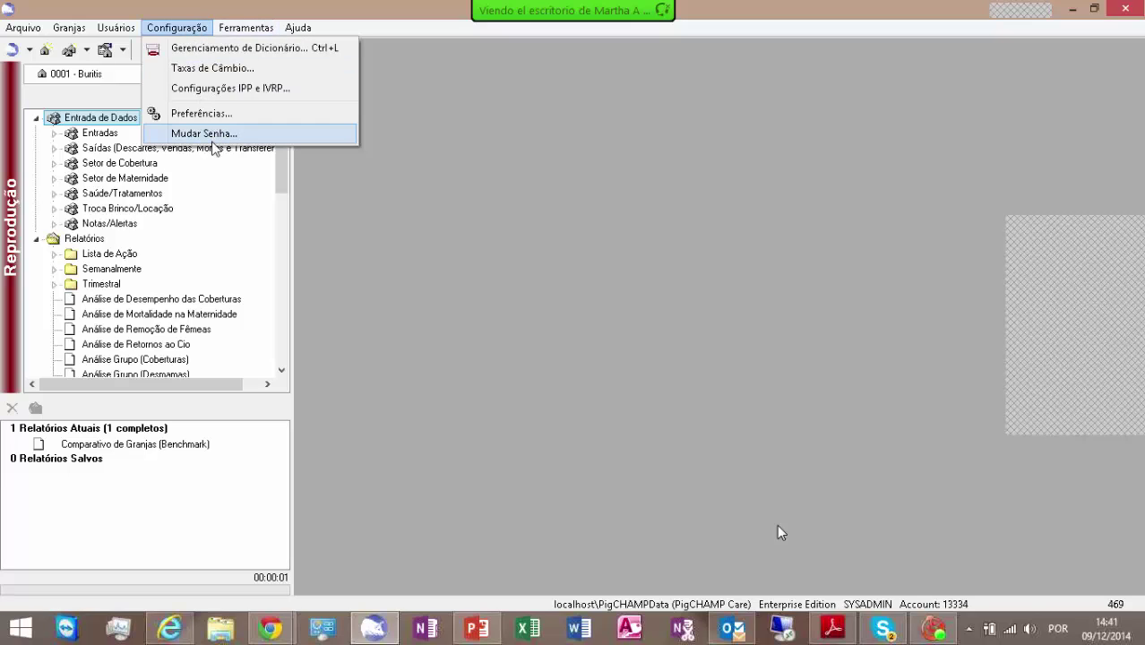